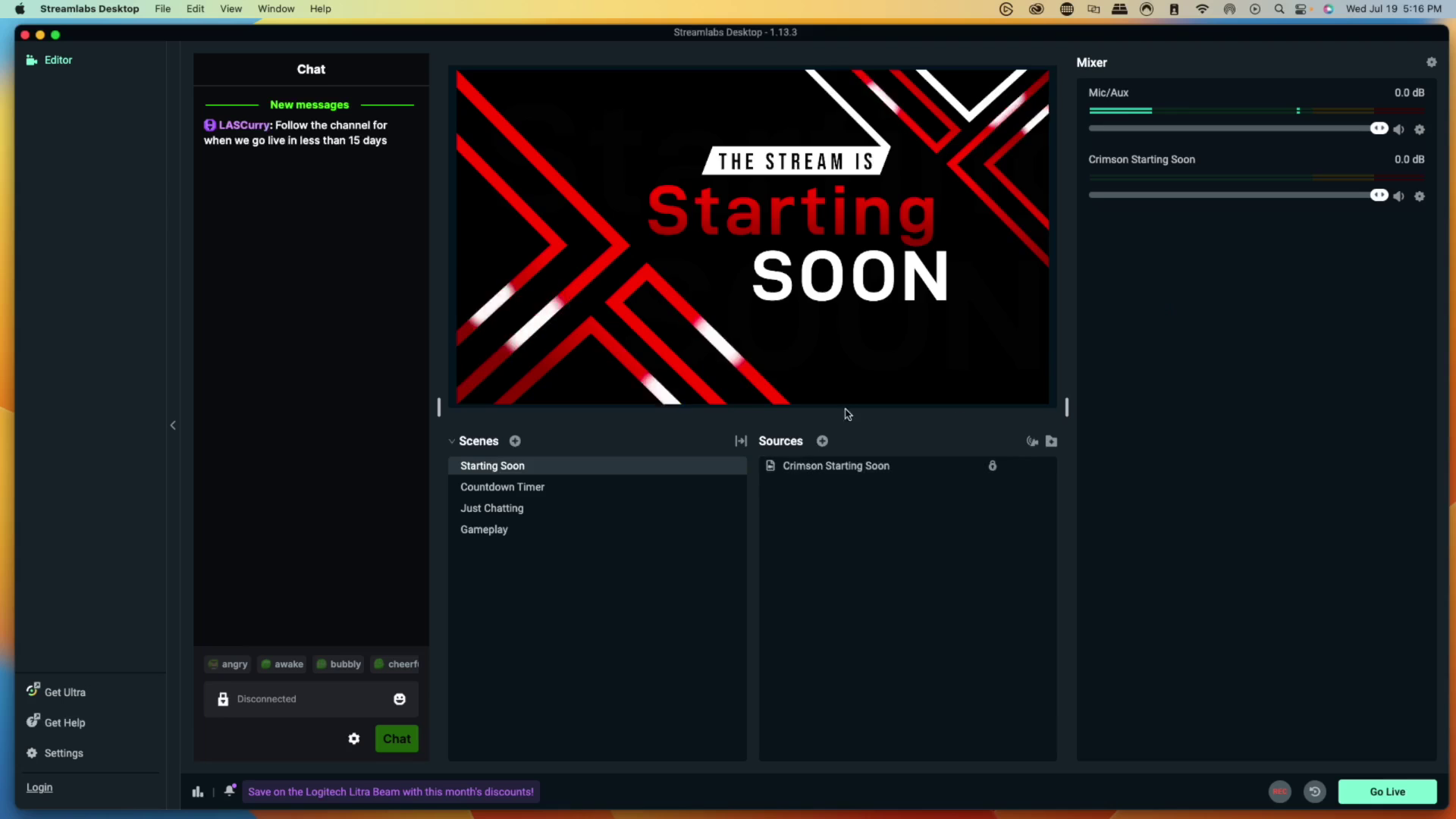
Add a new Media File source named 'Music Playlist' to the scene, then switch to the browser.
{"action": "left_click", "coordinate": [823, 443]}
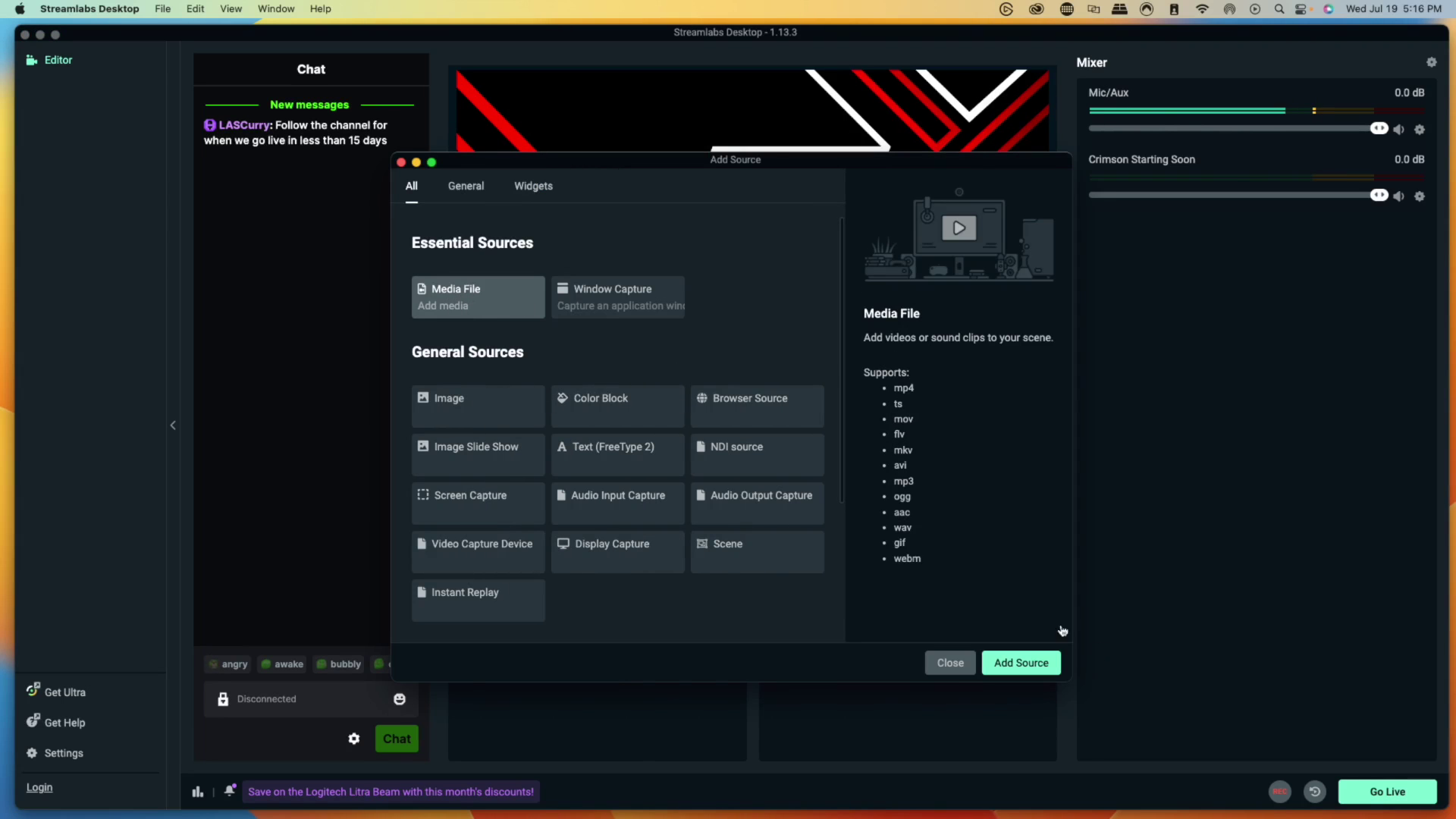
{"action": "left_click", "coordinate": [1016, 665]}
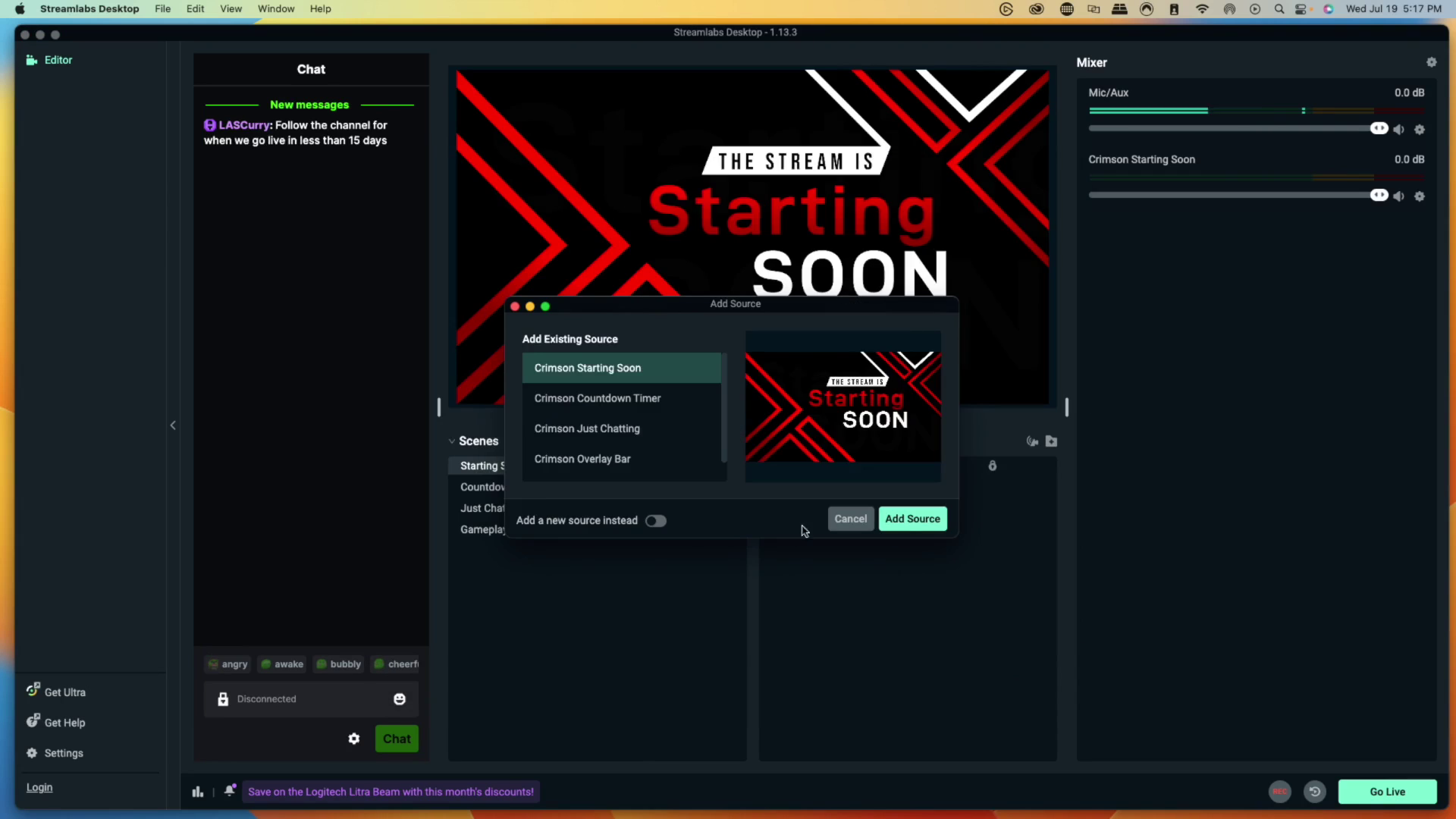
{"action": "left_click", "coordinate": [657, 522]}
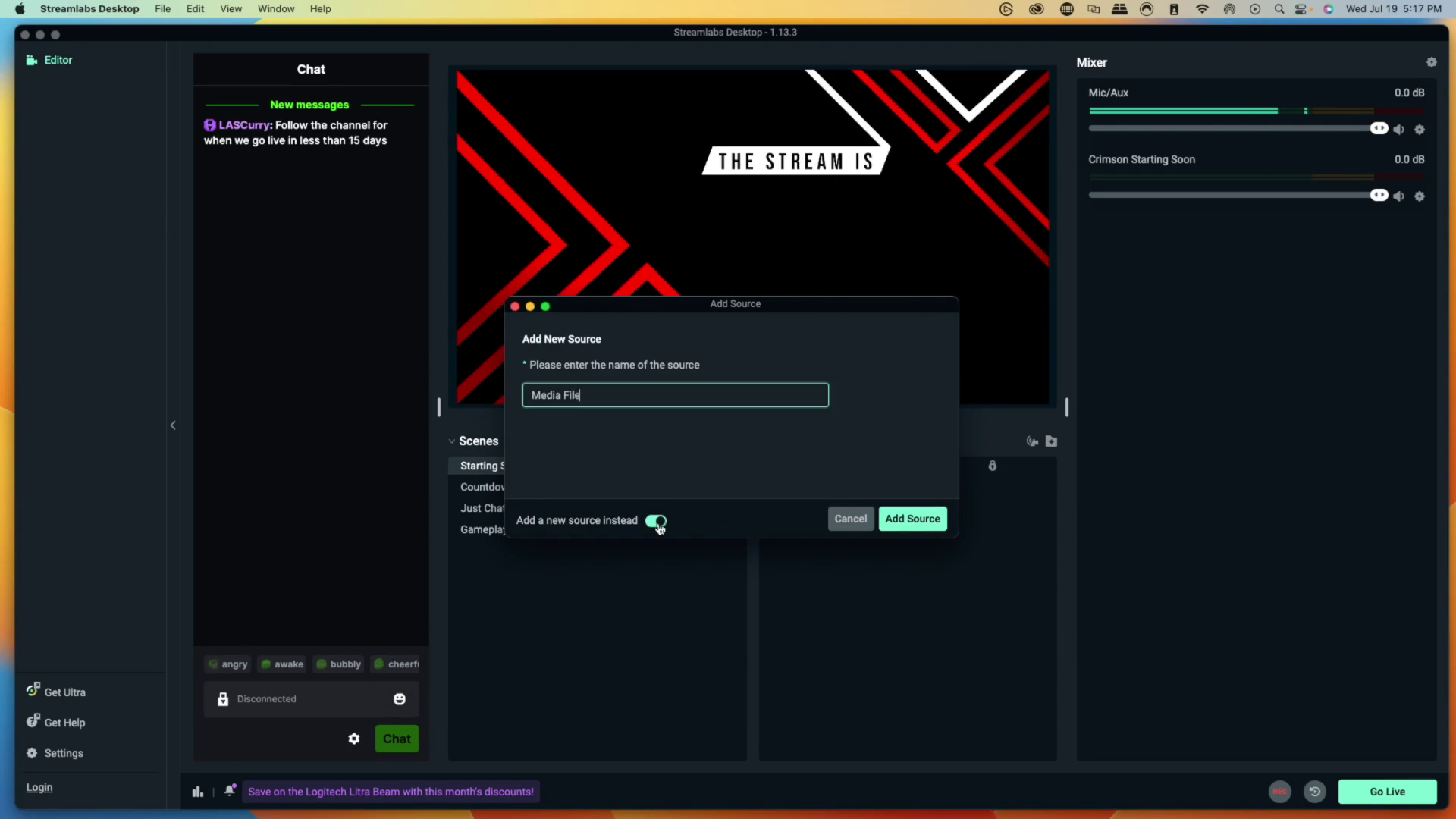
{"action": "left_click_drag", "start_coordinate": [581, 395], "coordinate": [536, 390]}
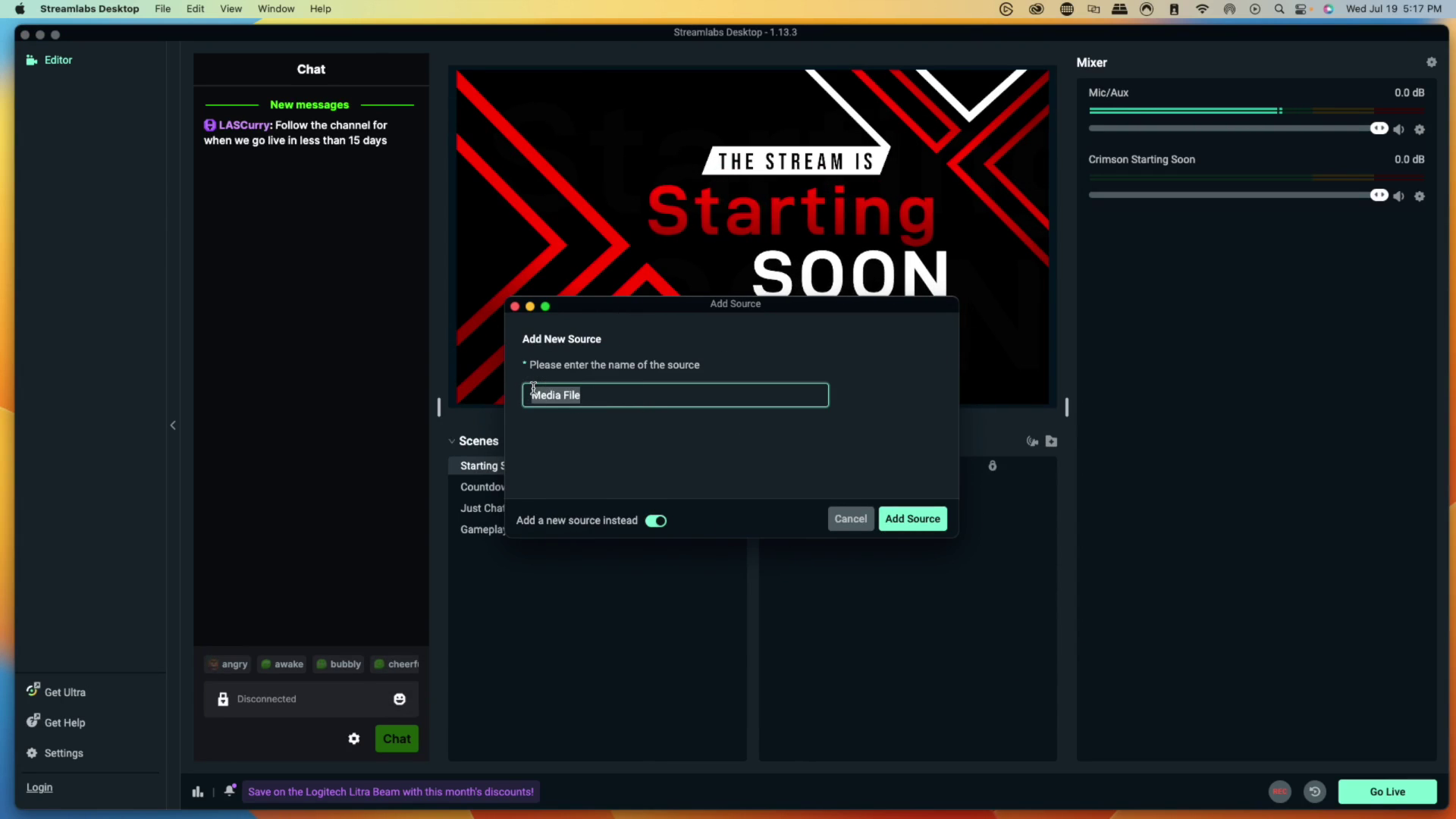
{"action": "type", "text": "Music Playlist"}
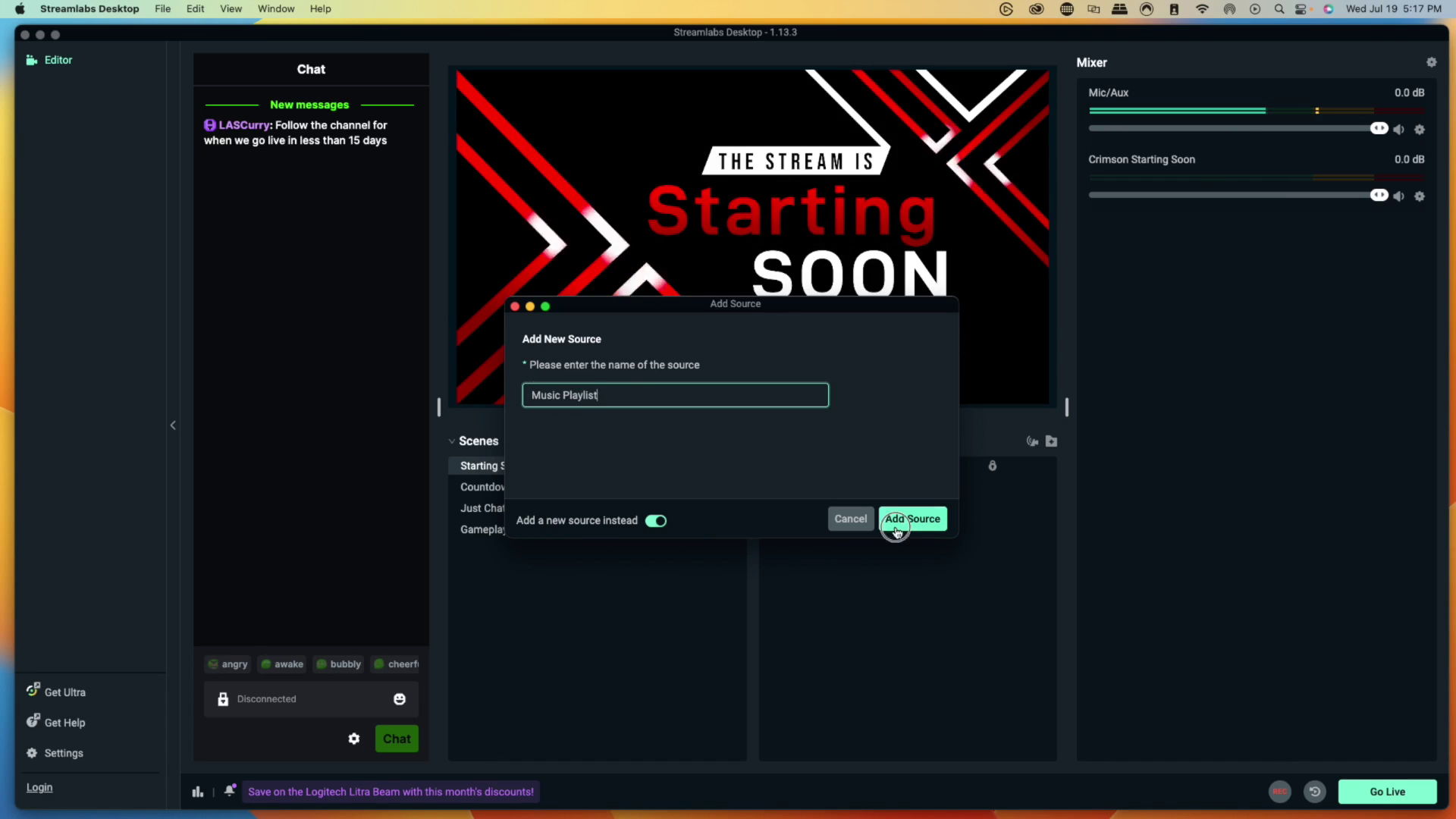
{"action": "left_click", "coordinate": [890, 522]}
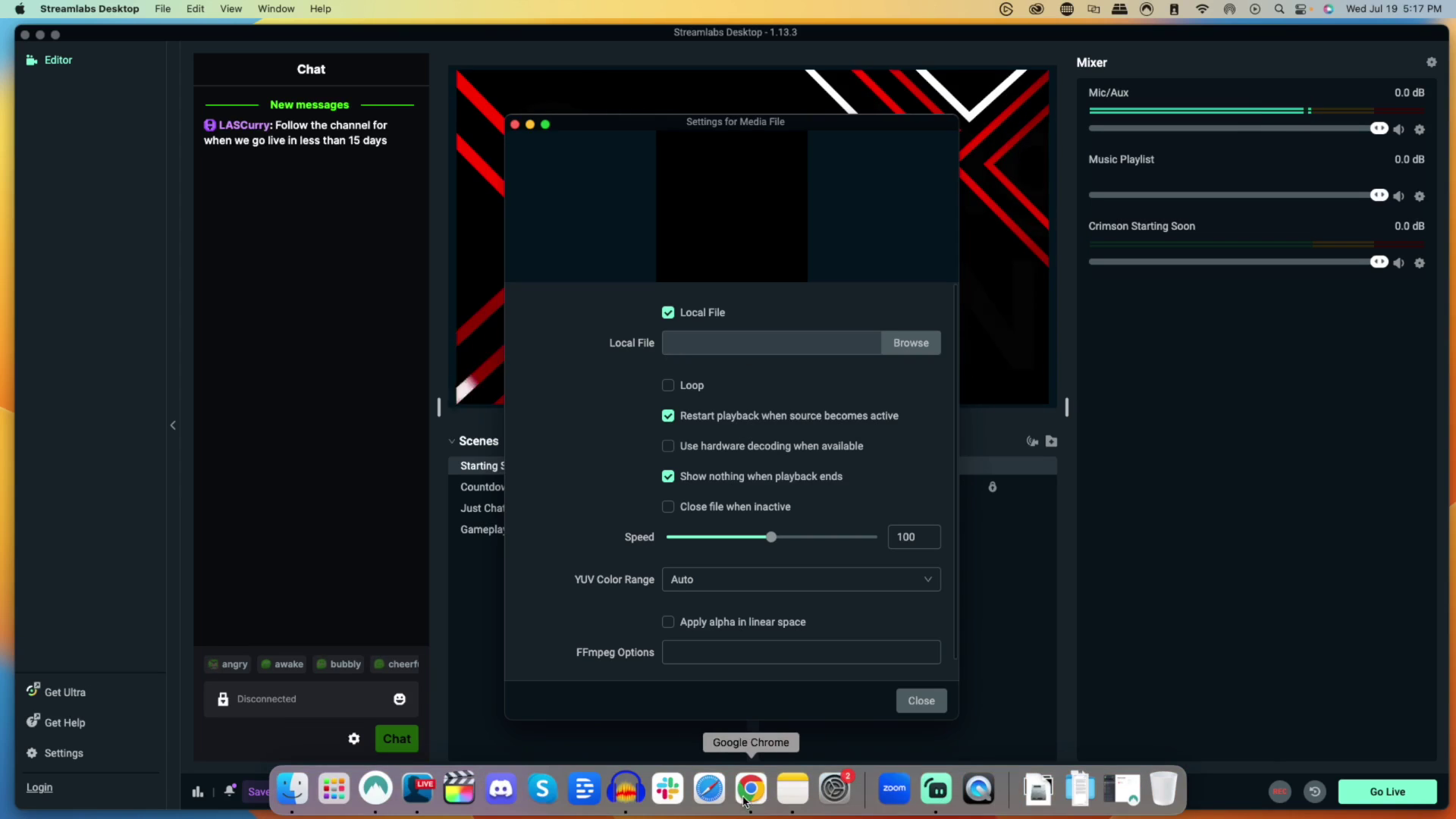
{"action": "left_click", "coordinate": [744, 801]}
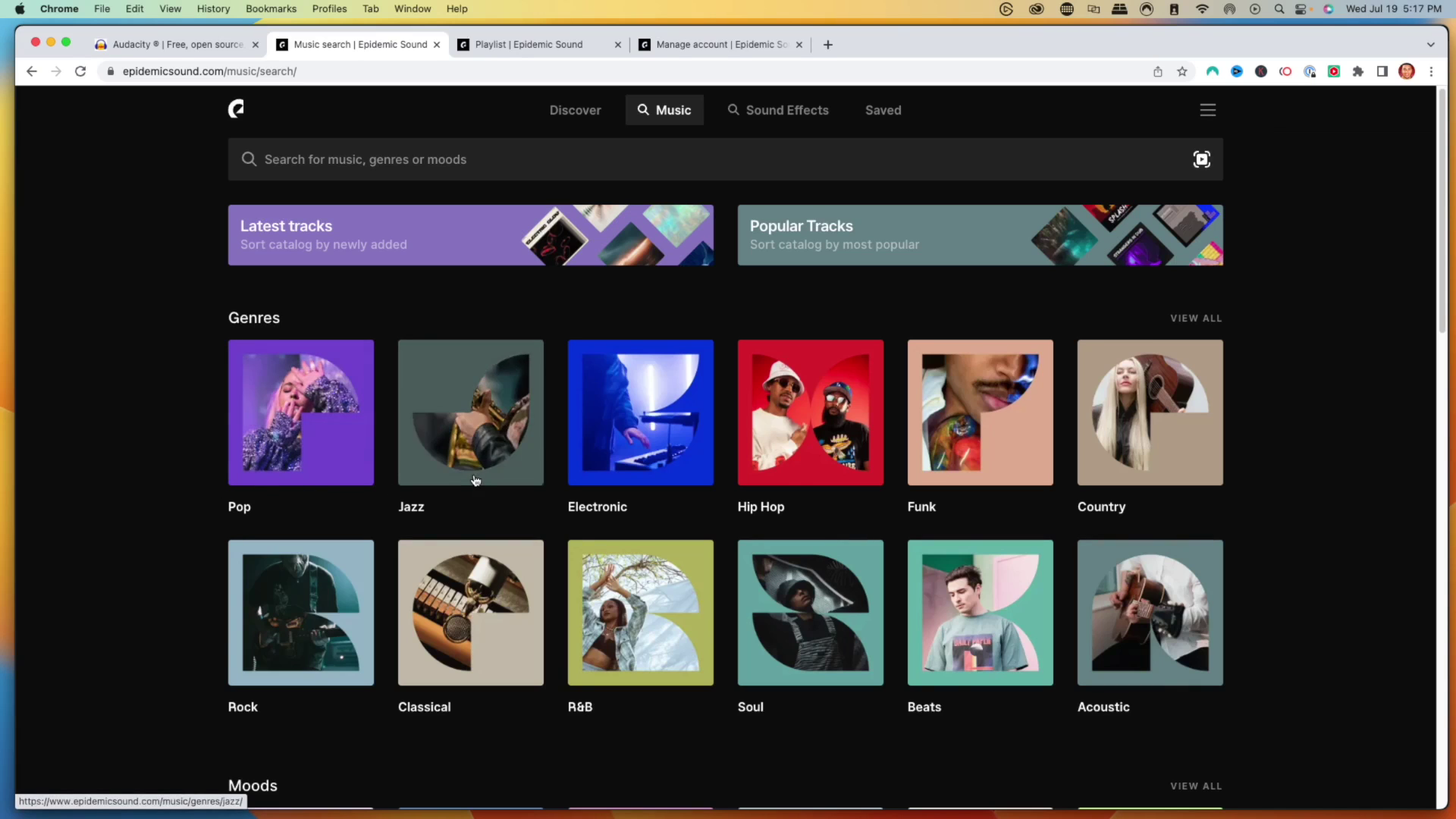
{"action": "scroll", "coordinate": [476, 481], "scroll_direction": "down", "scroll_amount": 12}
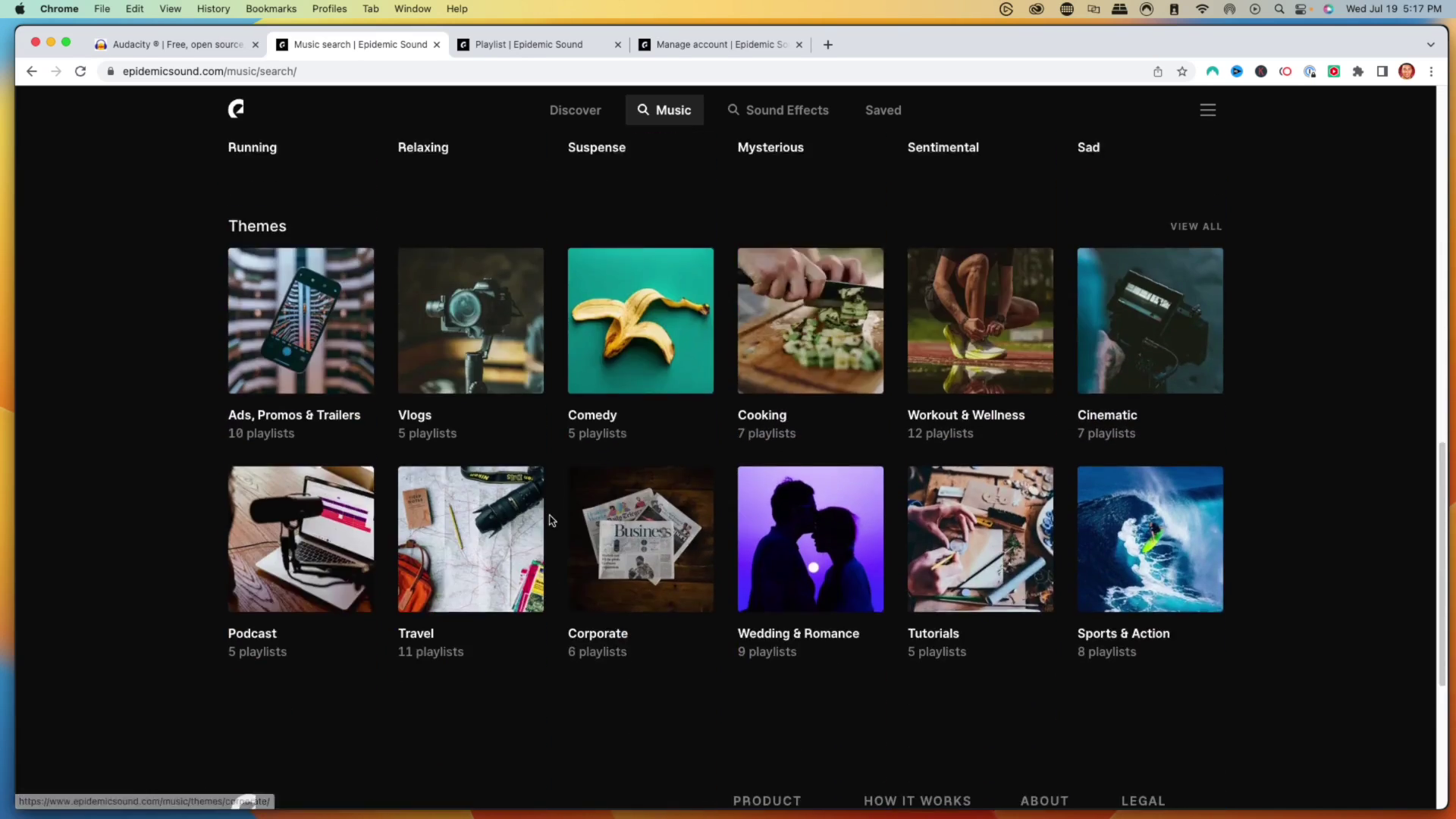
{"action": "scroll", "coordinate": [551, 520], "scroll_direction": "up", "scroll_amount": 6}
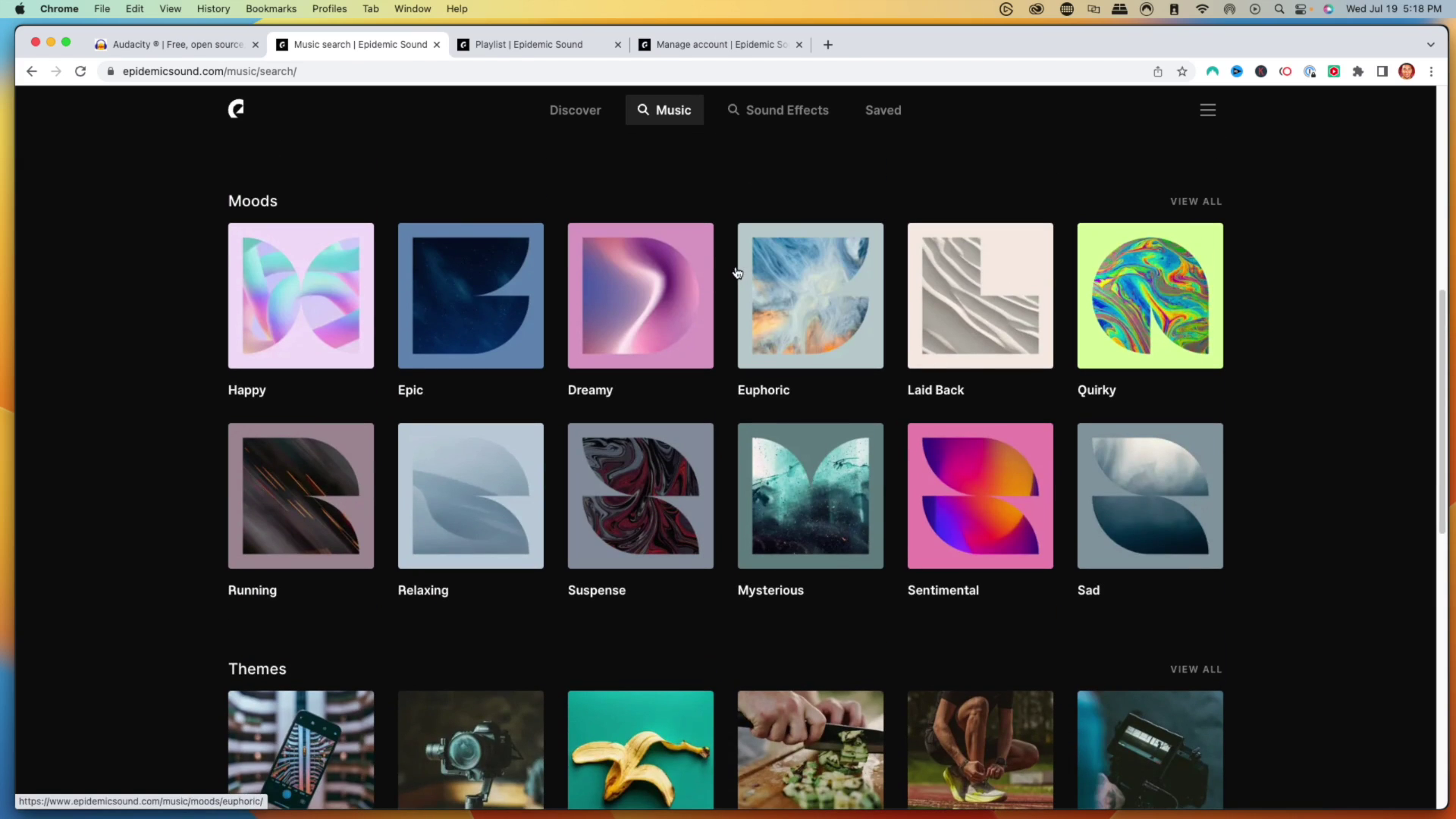
{"action": "scroll", "coordinate": [655, 294], "scroll_direction": "up", "scroll_amount": 8}
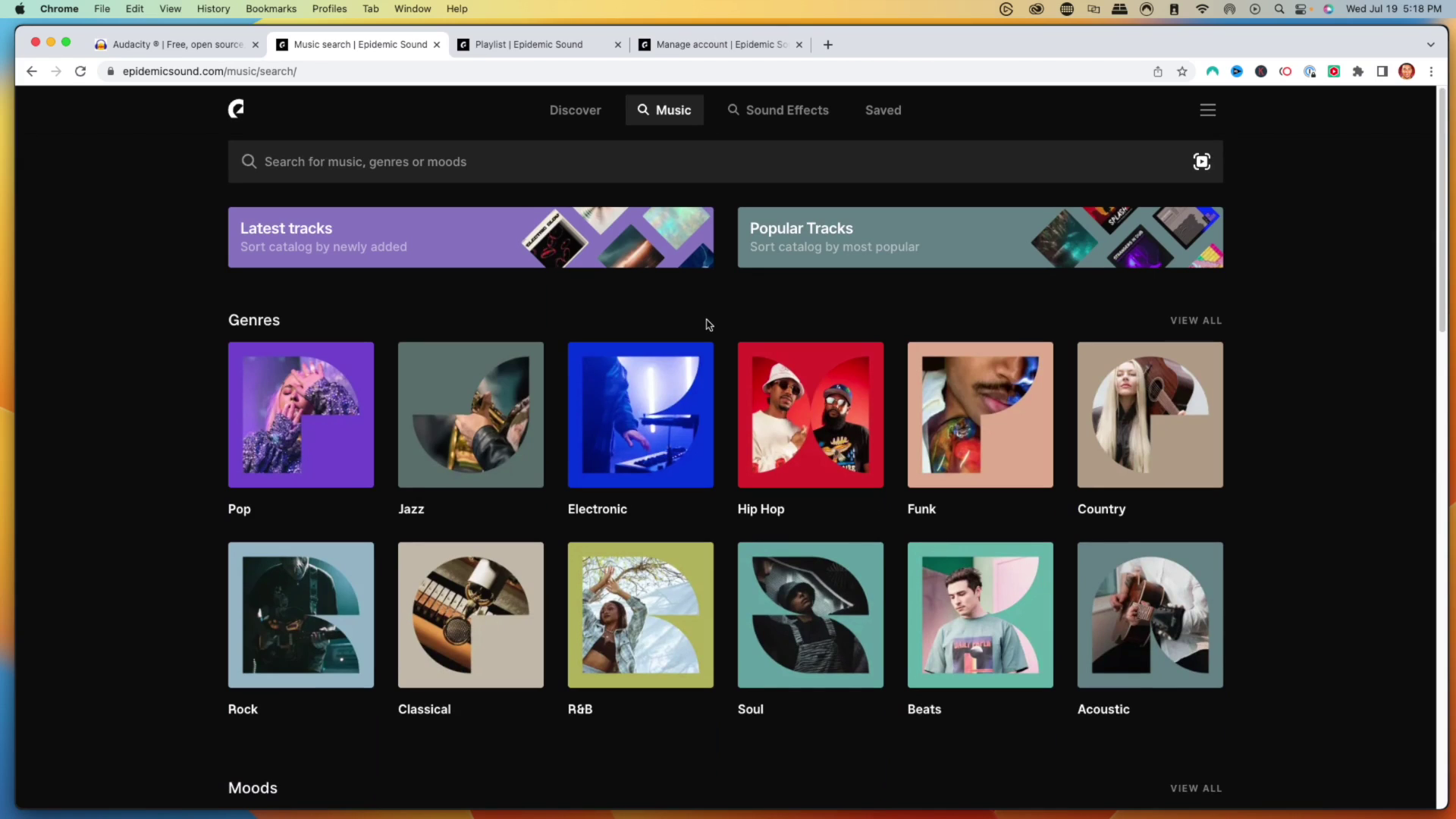
Review the Epidemic Sound Safelist, then show the saved stream playlist from its top.
{"action": "left_click", "coordinate": [676, 48]}
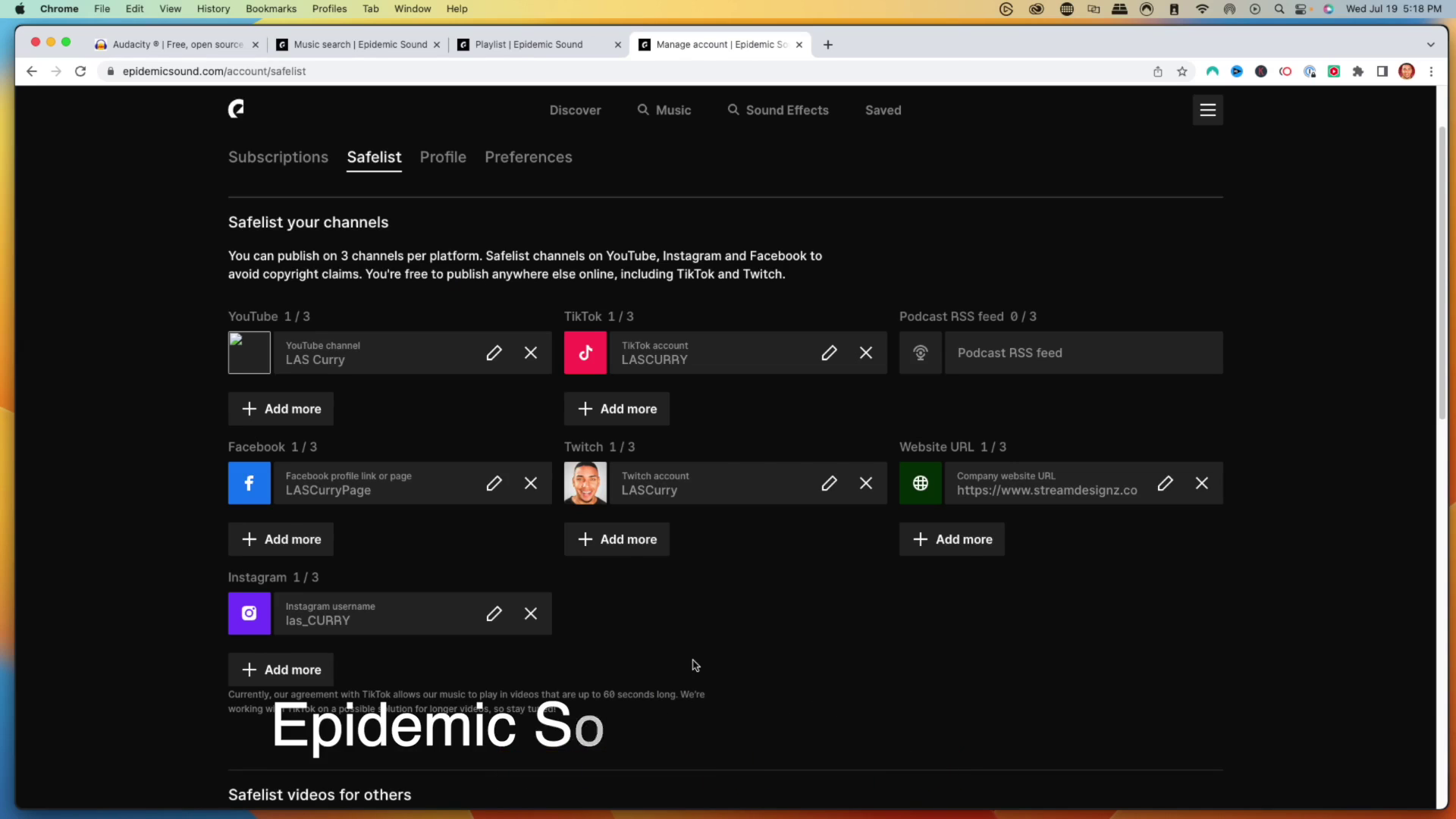
{"action": "left_click", "coordinate": [493, 47]}
{"action": "scroll", "coordinate": [694, 265], "scroll_direction": "up", "scroll_amount": 3}
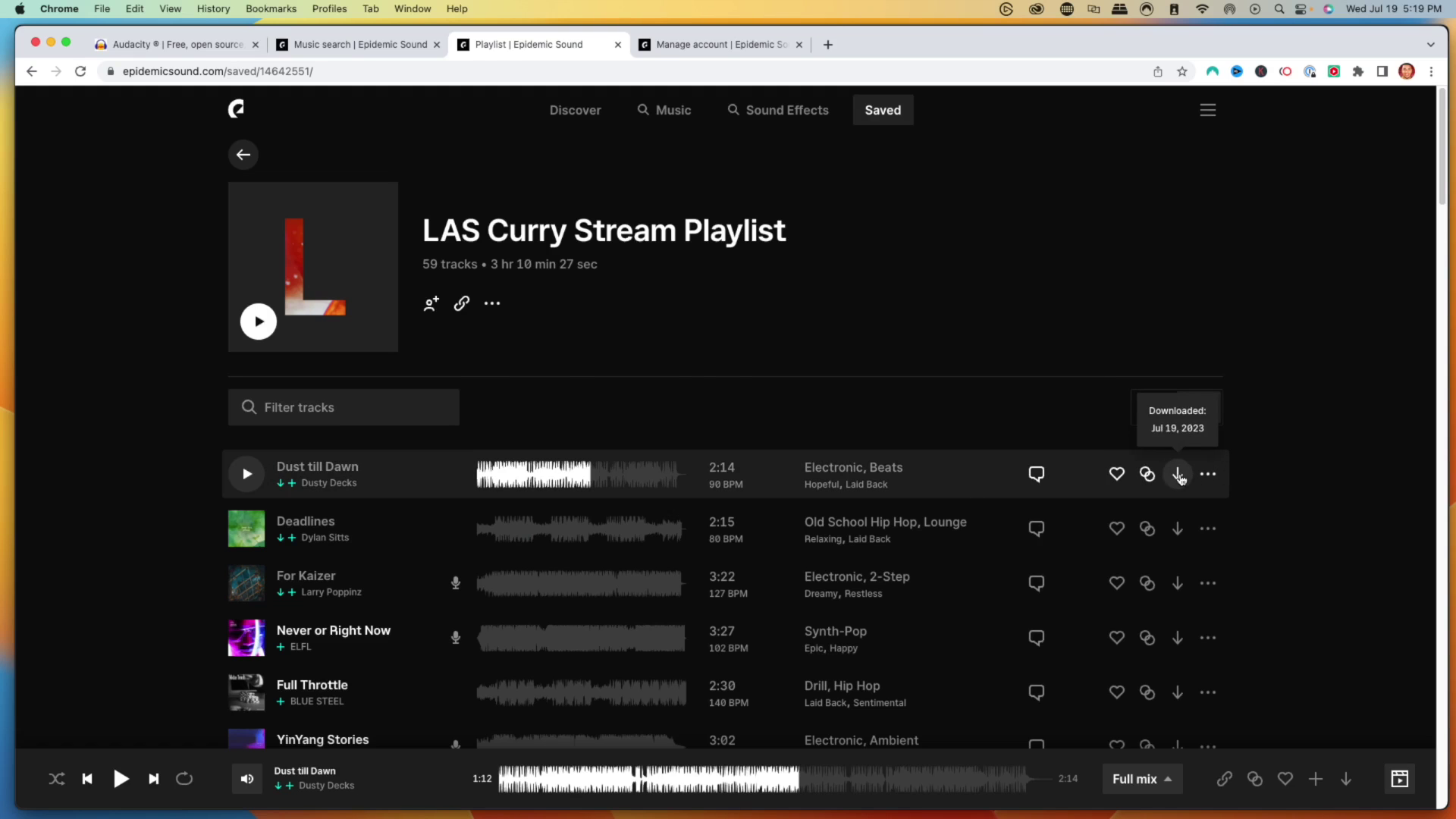
{"action": "left_click", "coordinate": [1178, 476]}
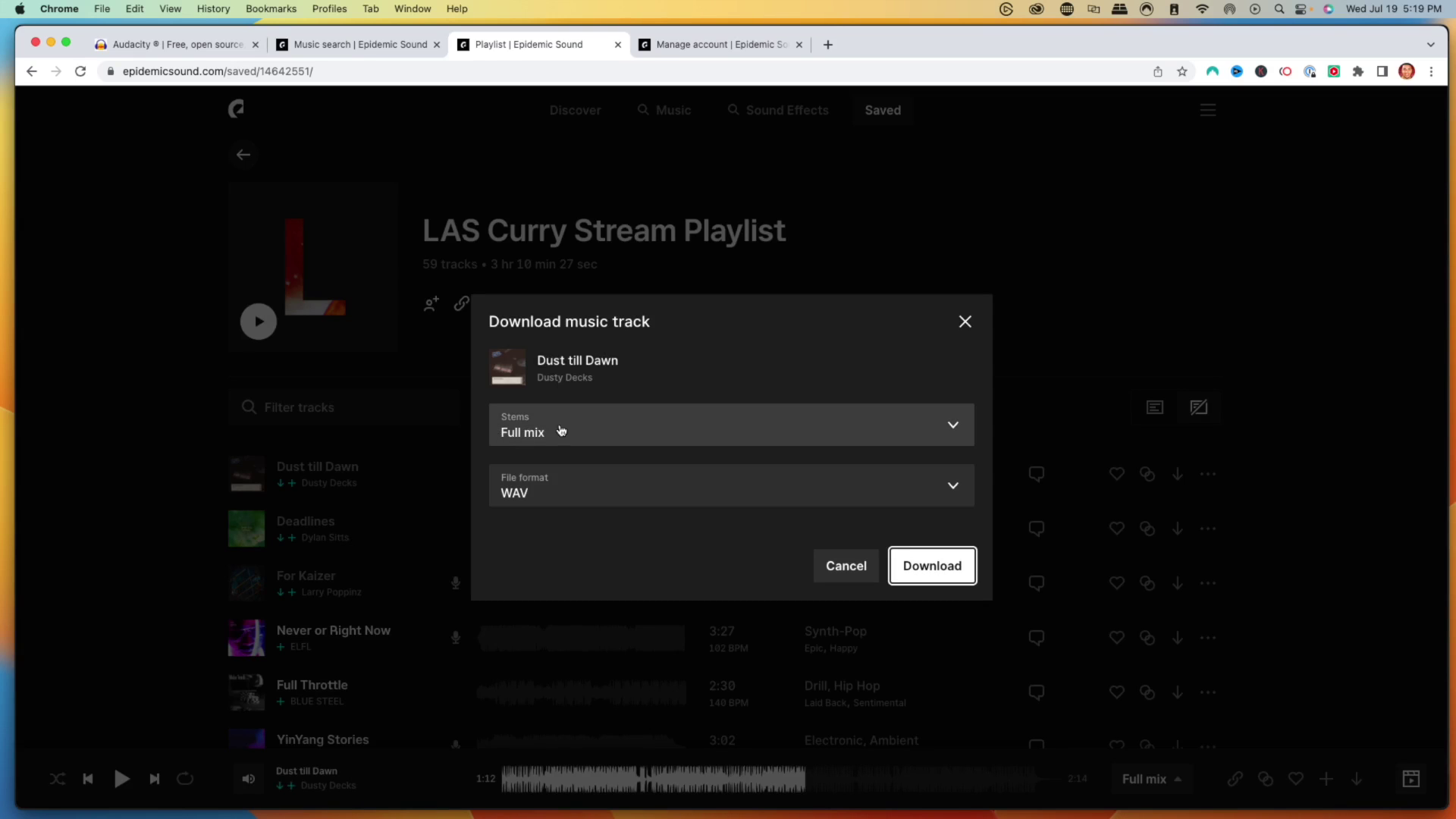
{"action": "left_click", "coordinate": [728, 499]}
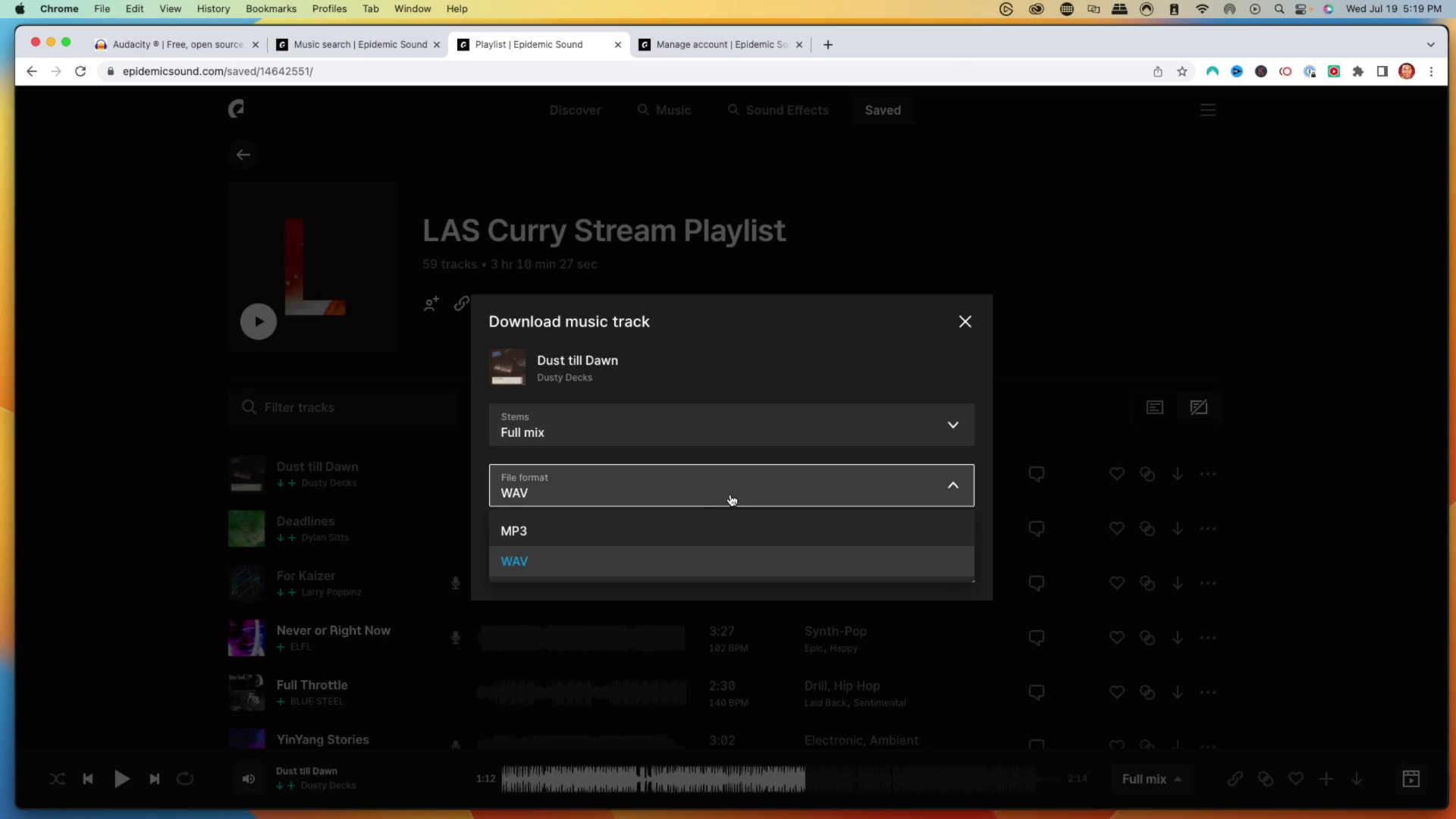
{"action": "left_click", "coordinate": [480, 535]}
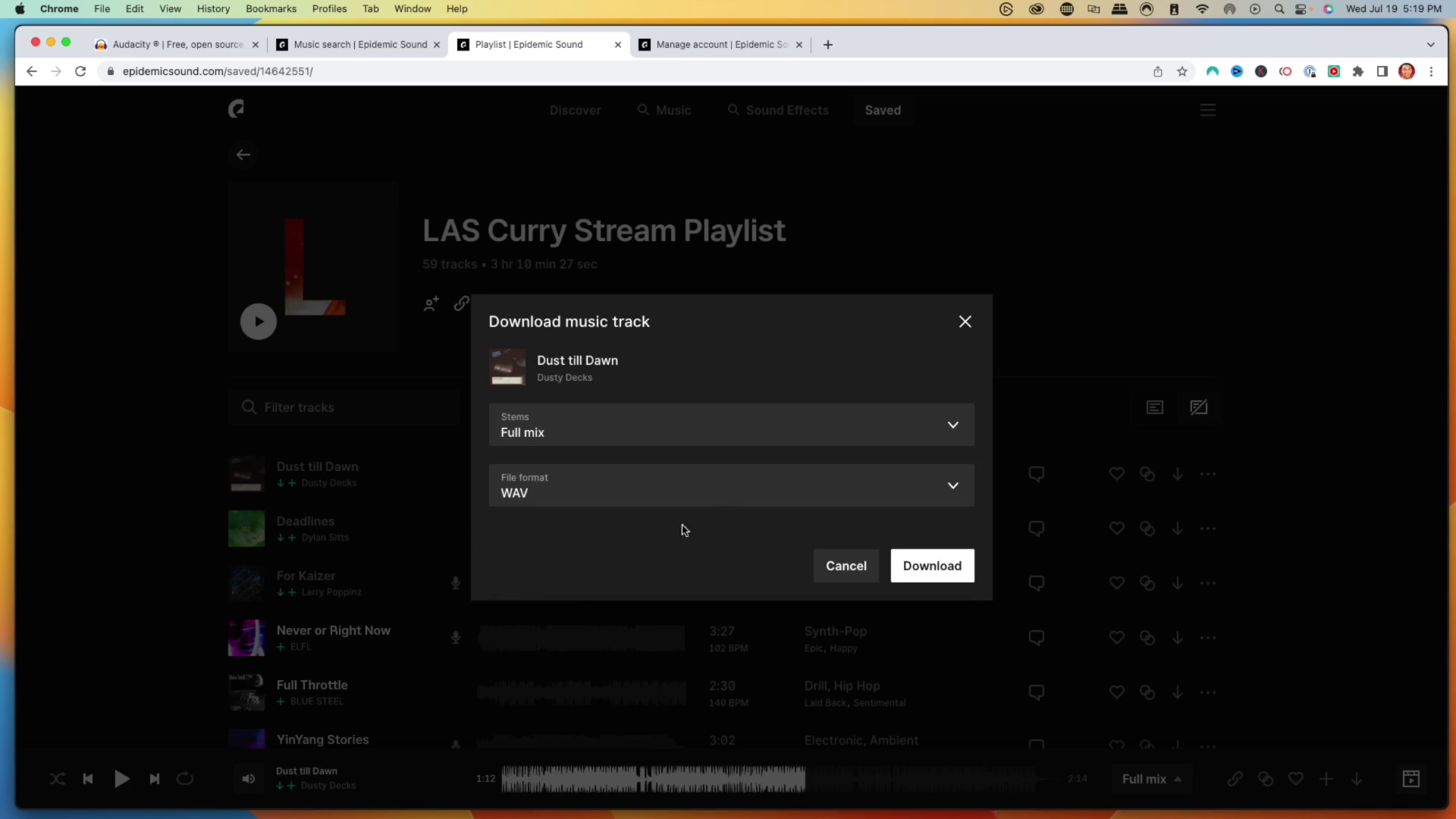
{"action": "left_click", "coordinate": [966, 322]}
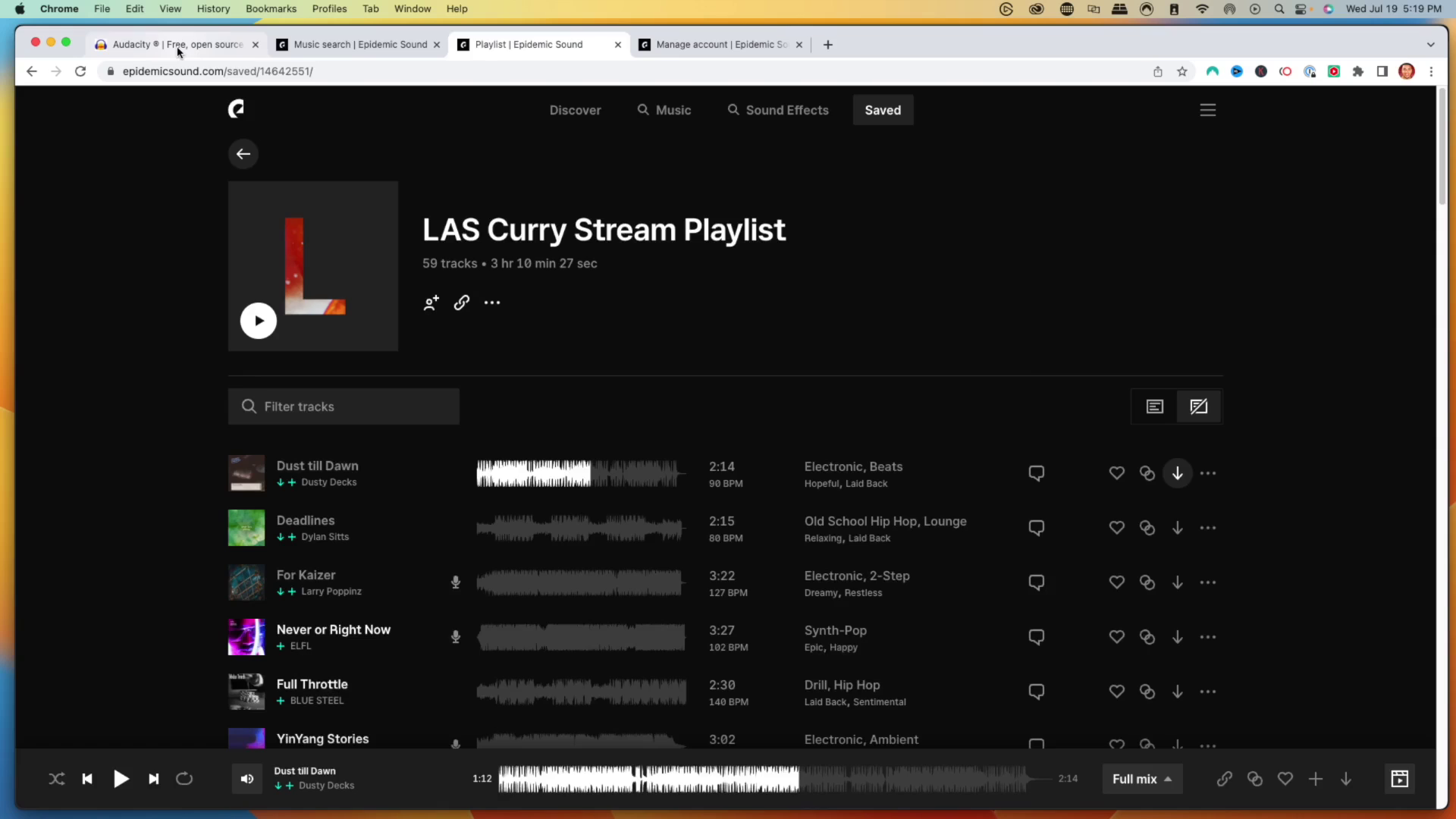
Switch Chrome to the Audacity website tab.
{"action": "left_click", "coordinate": [179, 47]}
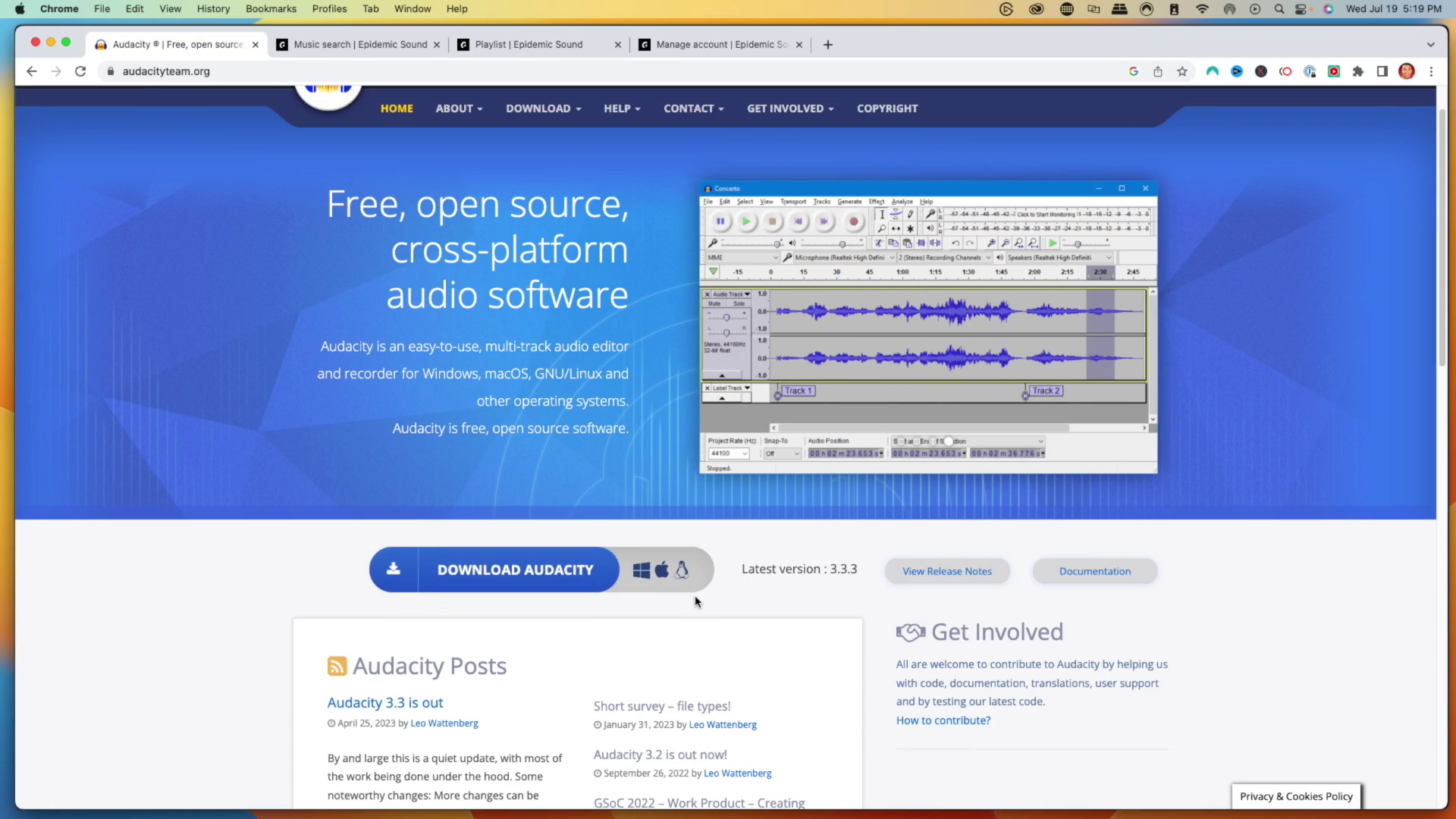
Bring Audacity to the front and start an audio import from the File menu.
{"action": "mouse_move", "coordinate": [416, 793]}
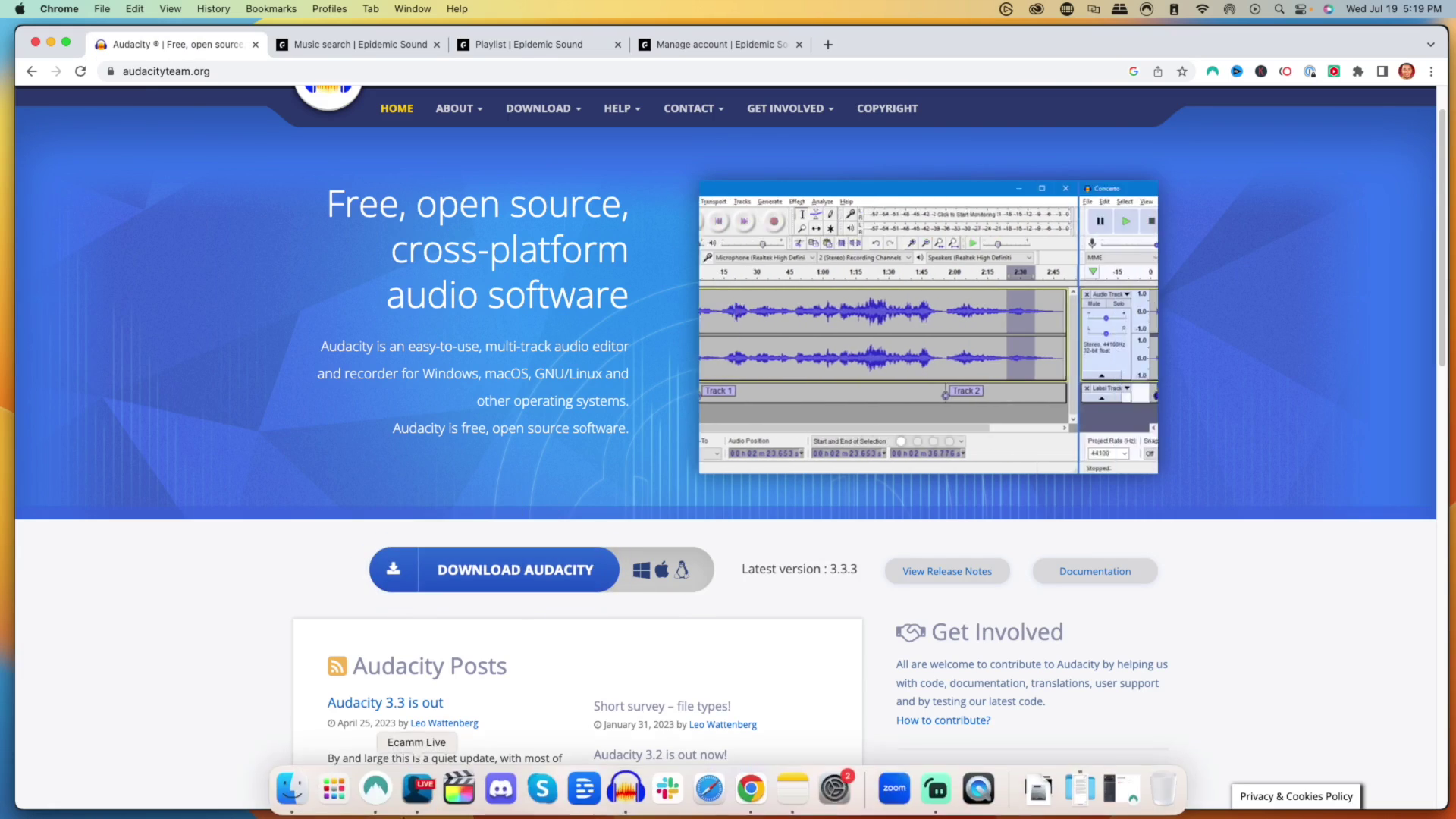
{"action": "left_click", "coordinate": [623, 792]}
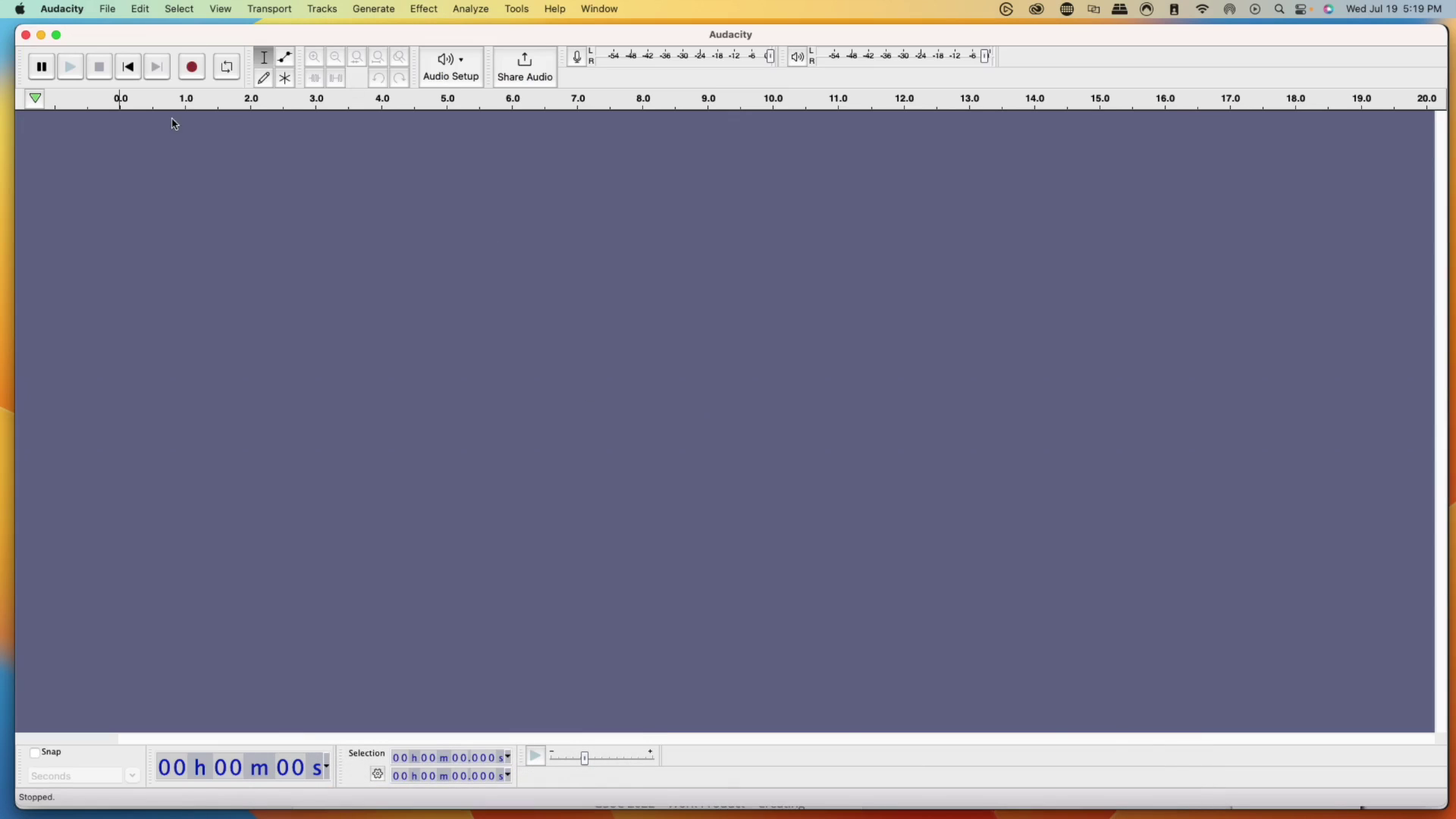
{"action": "left_click", "coordinate": [107, 10]}
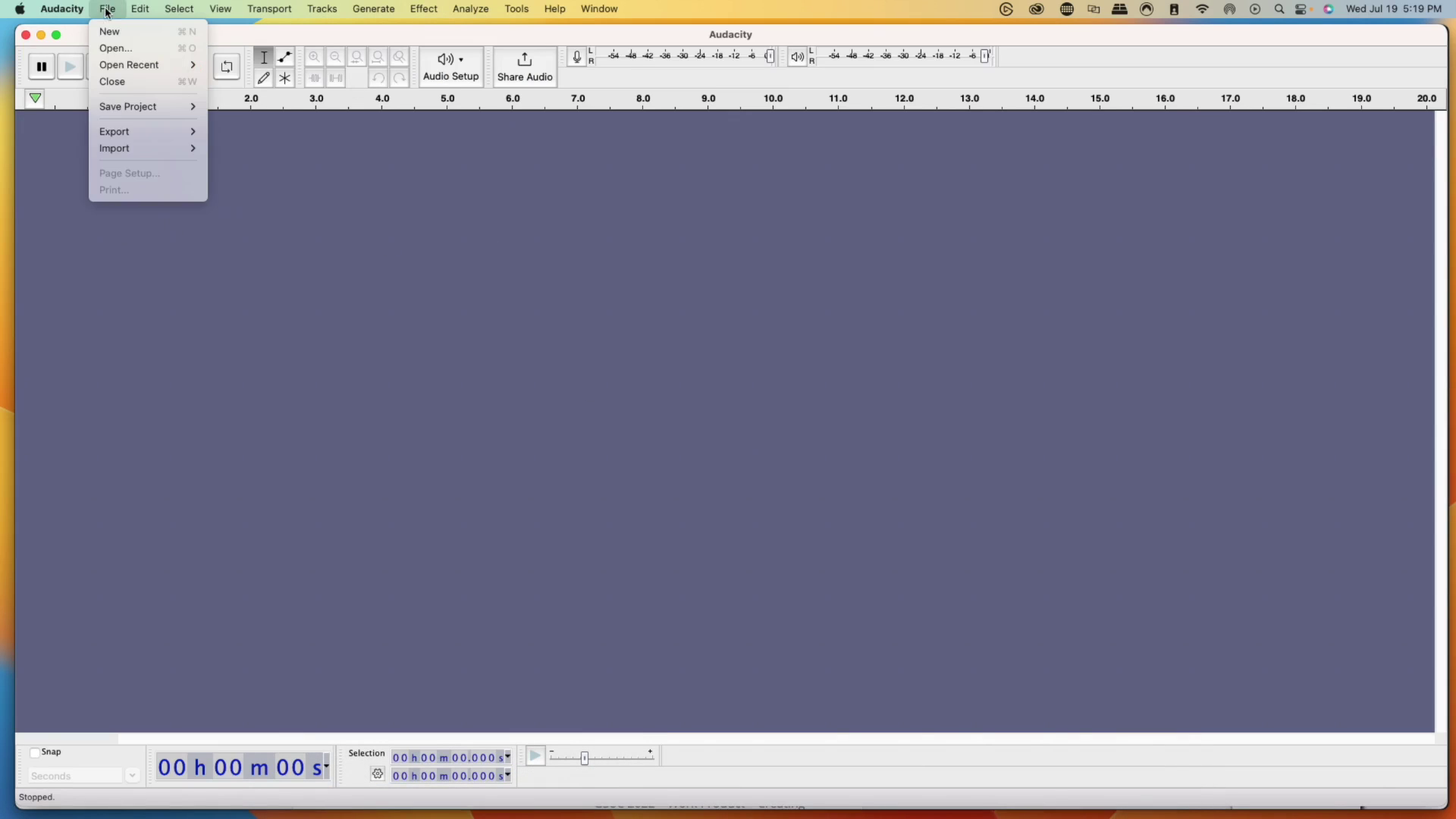
{"action": "mouse_move", "coordinate": [144, 154]}
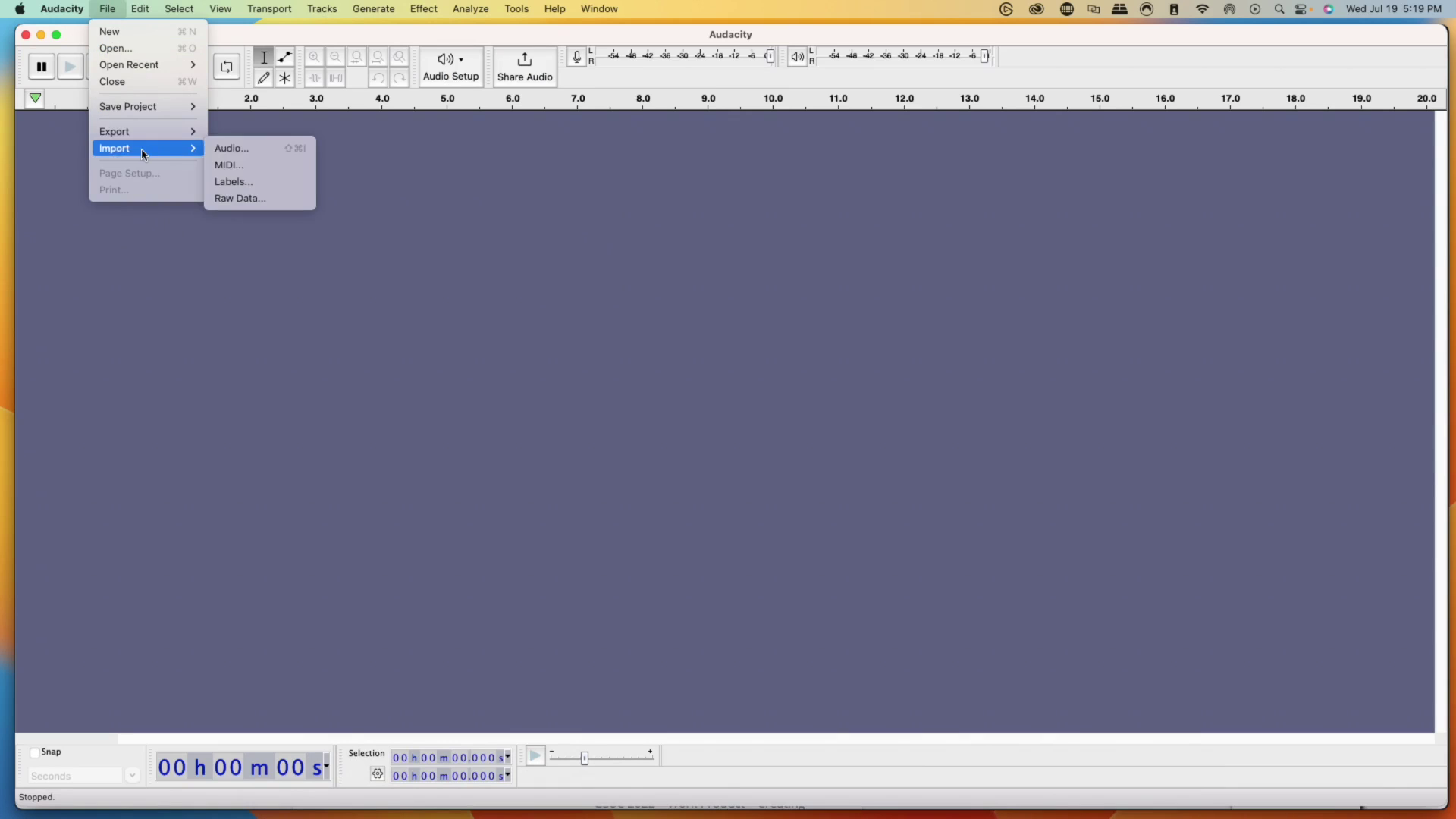
{"action": "left_click", "coordinate": [248, 149]}
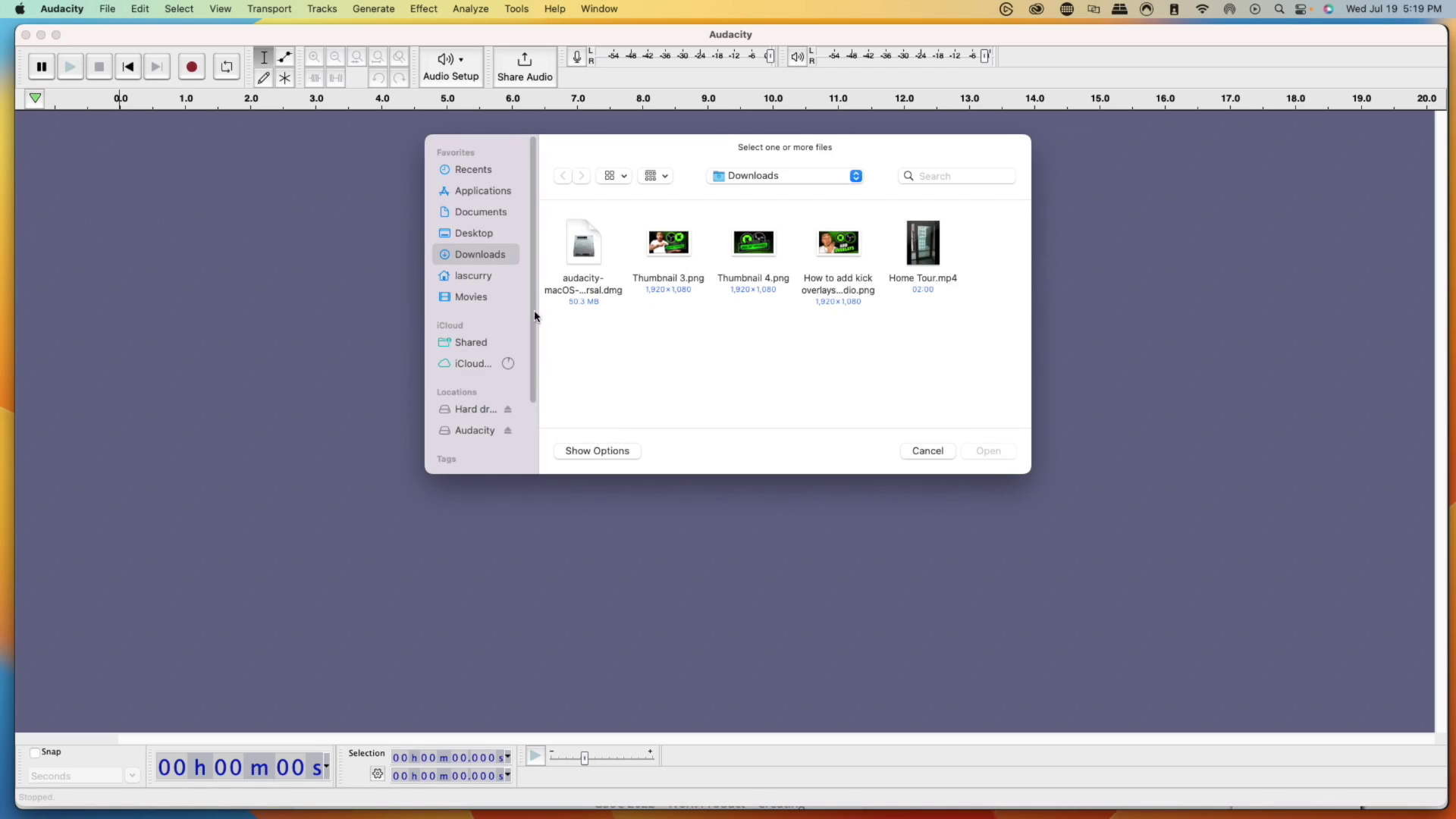
Import the Deadlines and Dust till Dawn mp3s from Desktop > Stream Music.
{"action": "left_click", "coordinate": [470, 235]}
{"action": "scroll", "coordinate": [471, 286], "scroll_direction": "down", "scroll_amount": 1}
{"action": "double_click", "coordinate": [589, 243]}
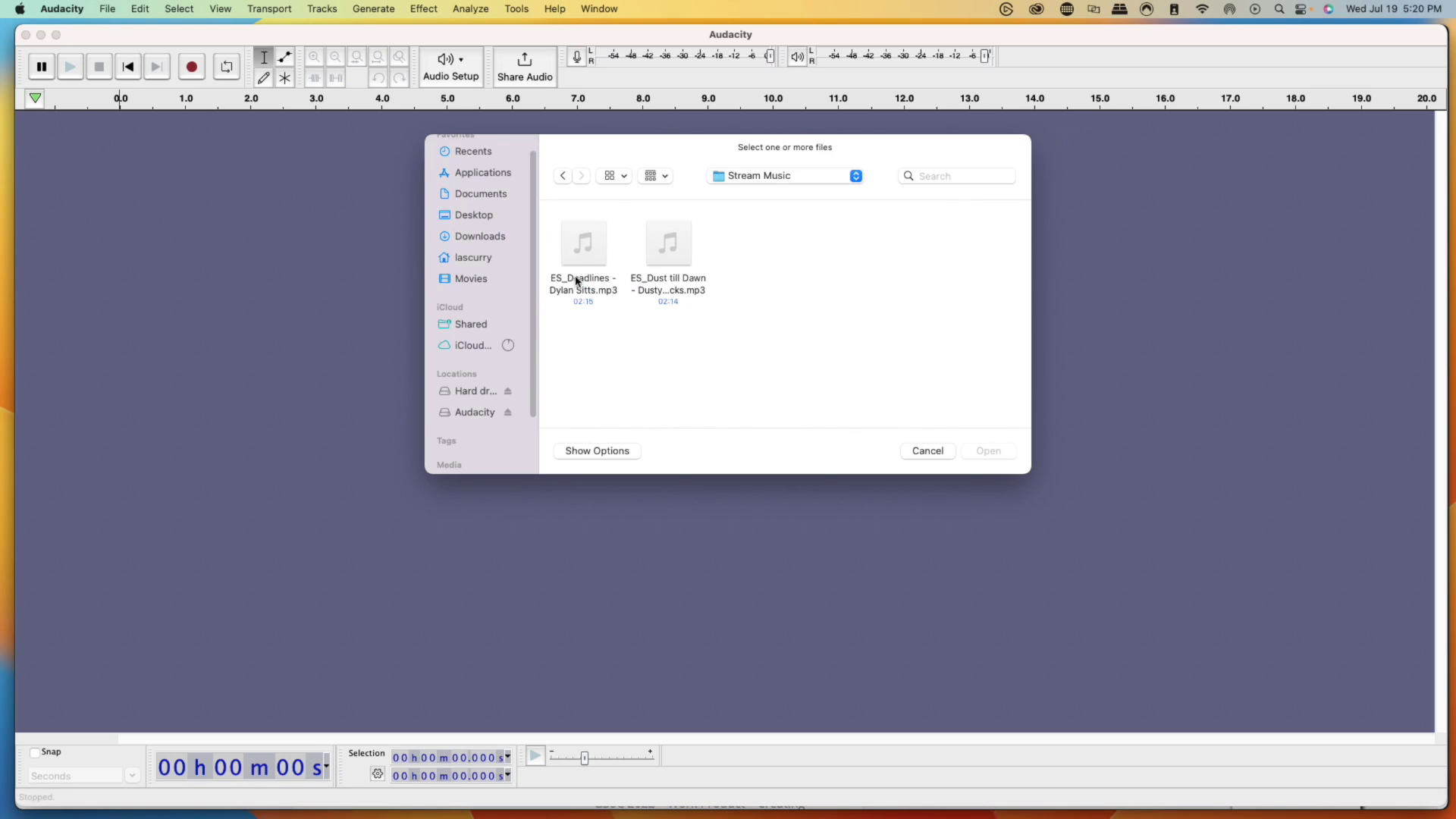
{"action": "left_click", "coordinate": [594, 262]}
{"action": "left_click", "coordinate": [658, 266], "text": "shift"}
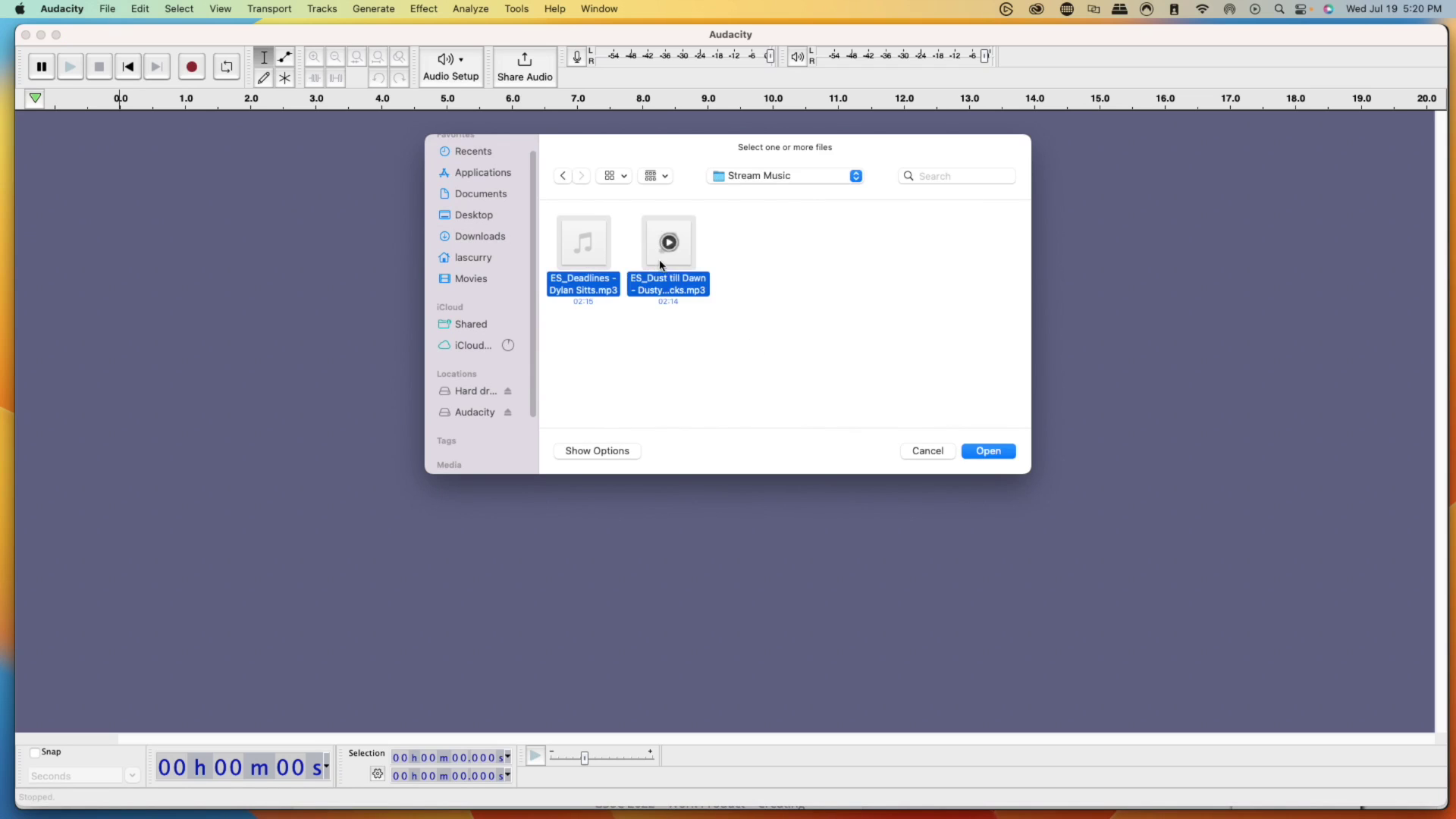
{"action": "left_click", "coordinate": [985, 453]}
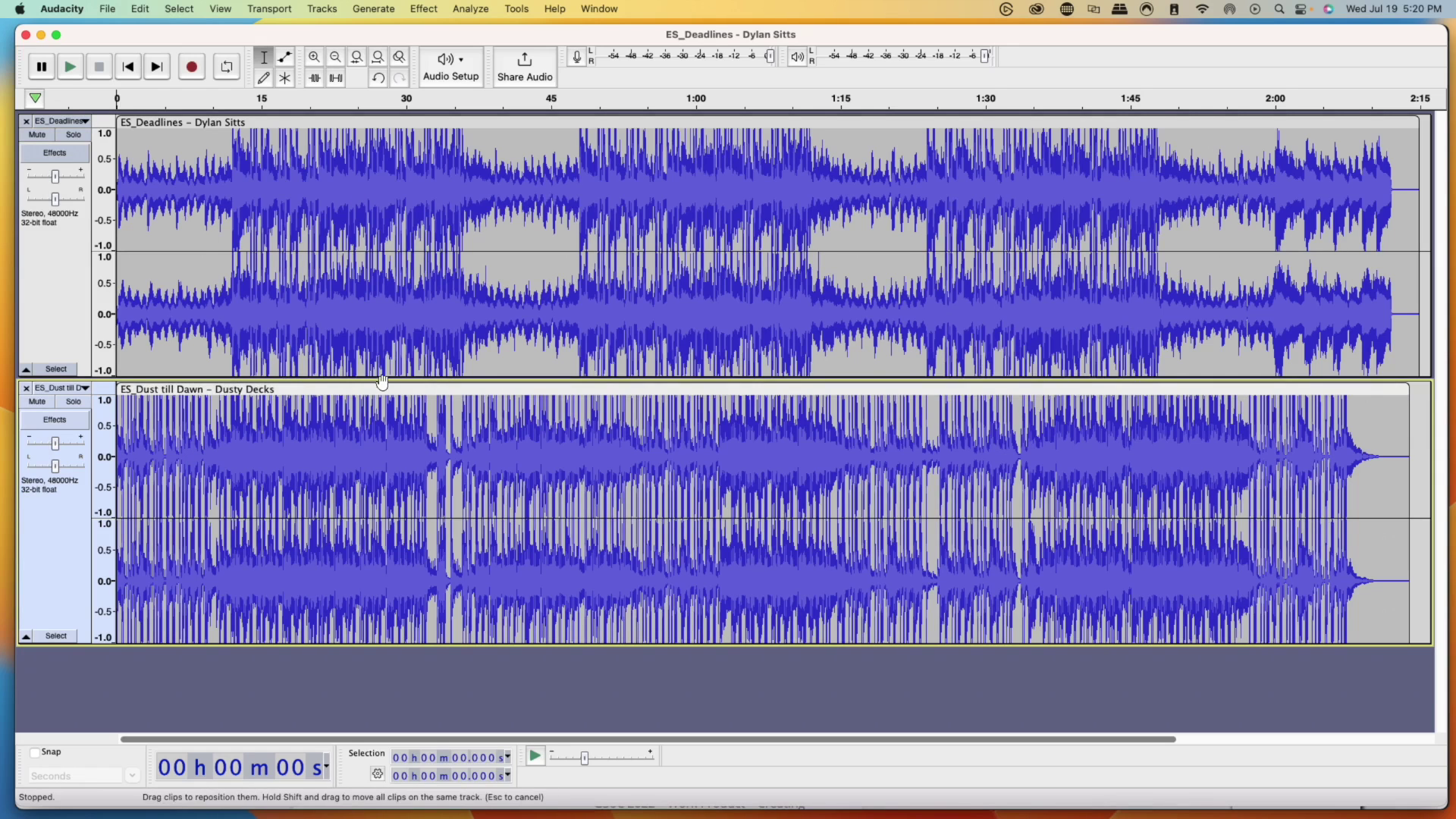
Move Dust till Dawn onto track one, directly after Deadlines near 2:15.
{"action": "left_click_drag", "start_coordinate": [137, 392], "coordinate": [1420, 398]}
{"action": "scroll", "coordinate": [1054, 445], "scroll_direction": "right", "scroll_amount": 10}
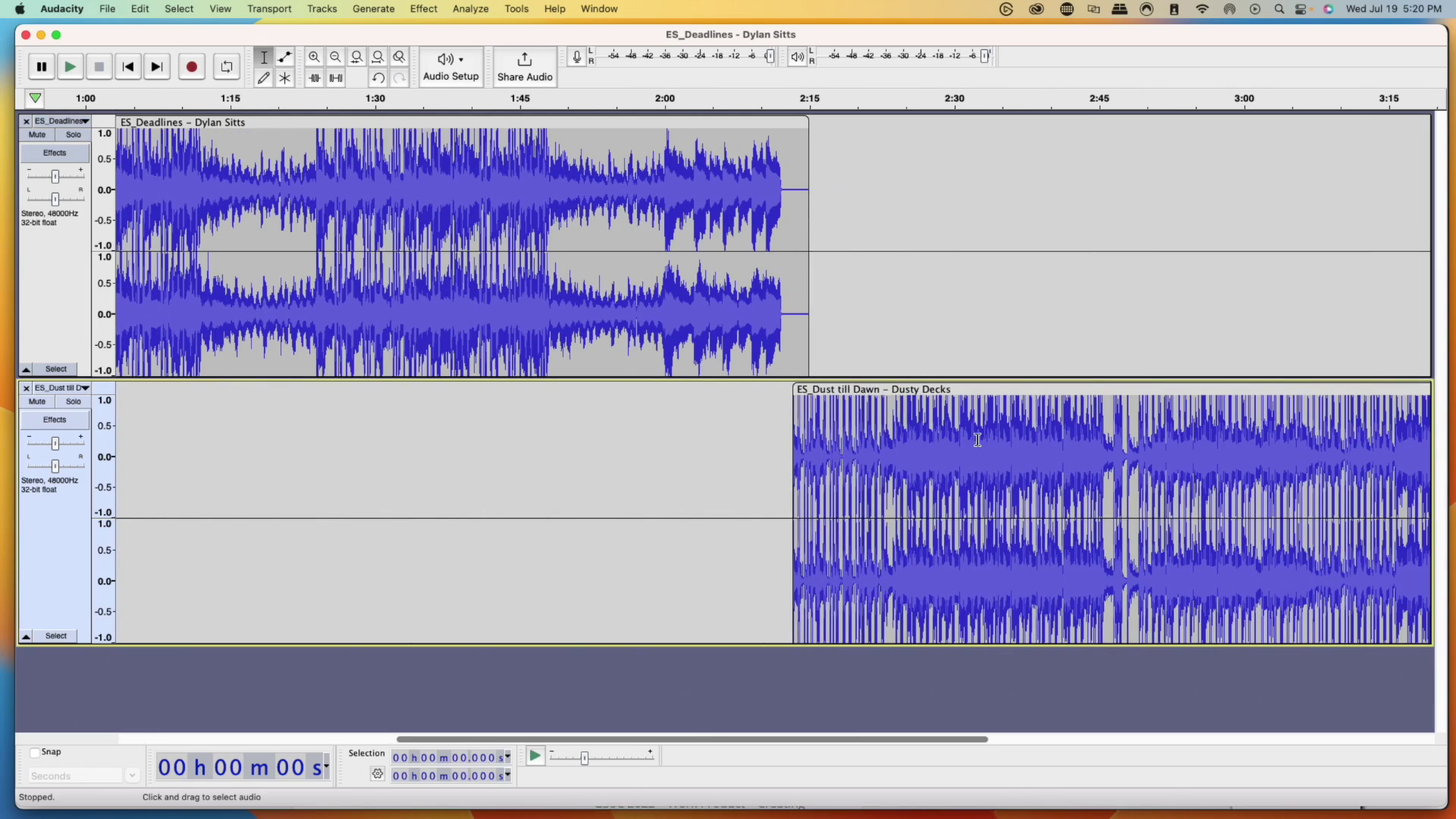
{"action": "left_click_drag", "start_coordinate": [829, 391], "coordinate": [845, 186]}
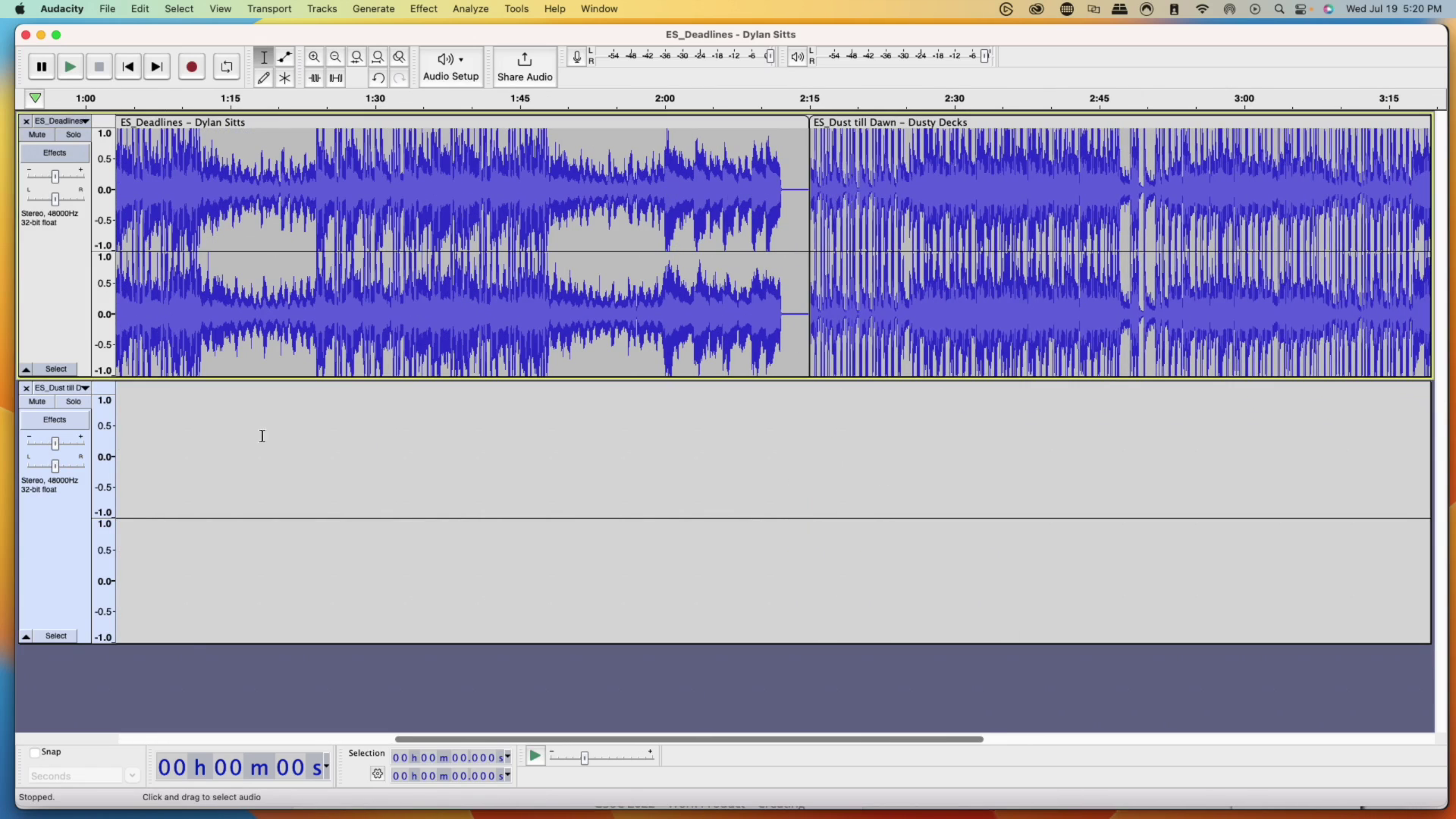
Delete the empty second track and check the joined clips along the timeline.
{"action": "left_click", "coordinate": [26, 388]}
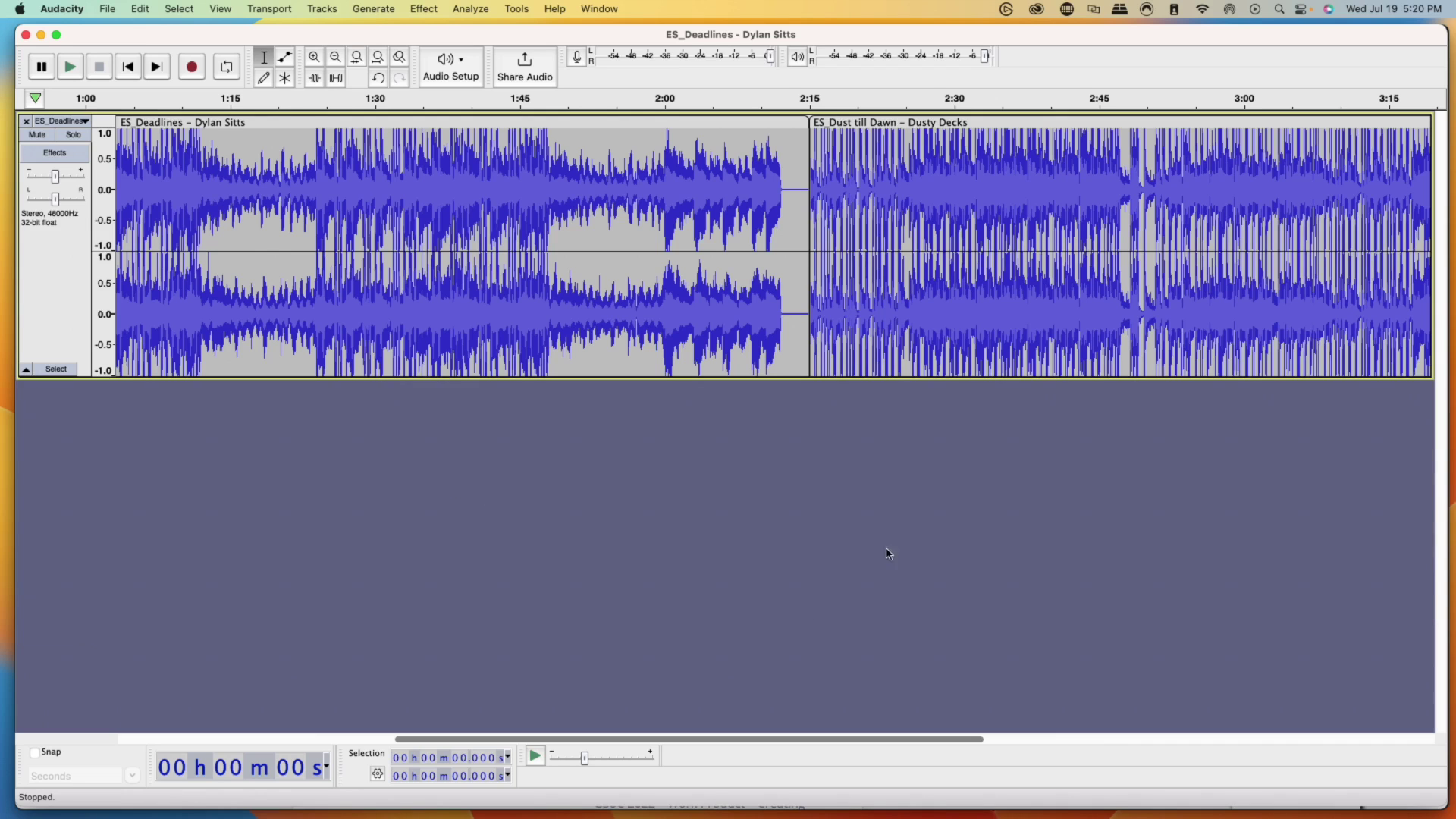
{"action": "scroll", "coordinate": [851, 343], "scroll_direction": "right", "scroll_amount": 10}
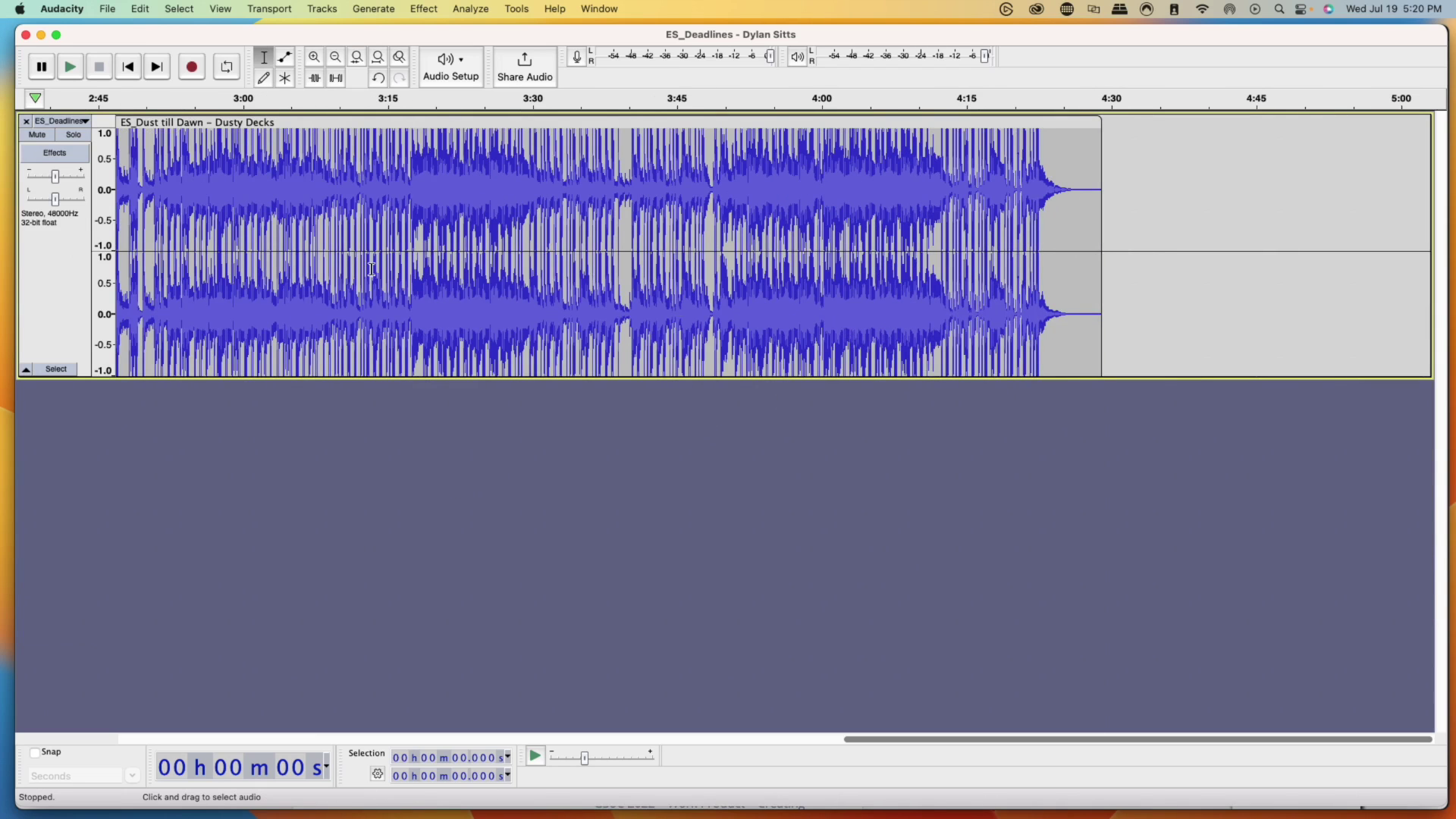
{"action": "scroll", "coordinate": [371, 269], "scroll_direction": "left", "scroll_amount": 15}
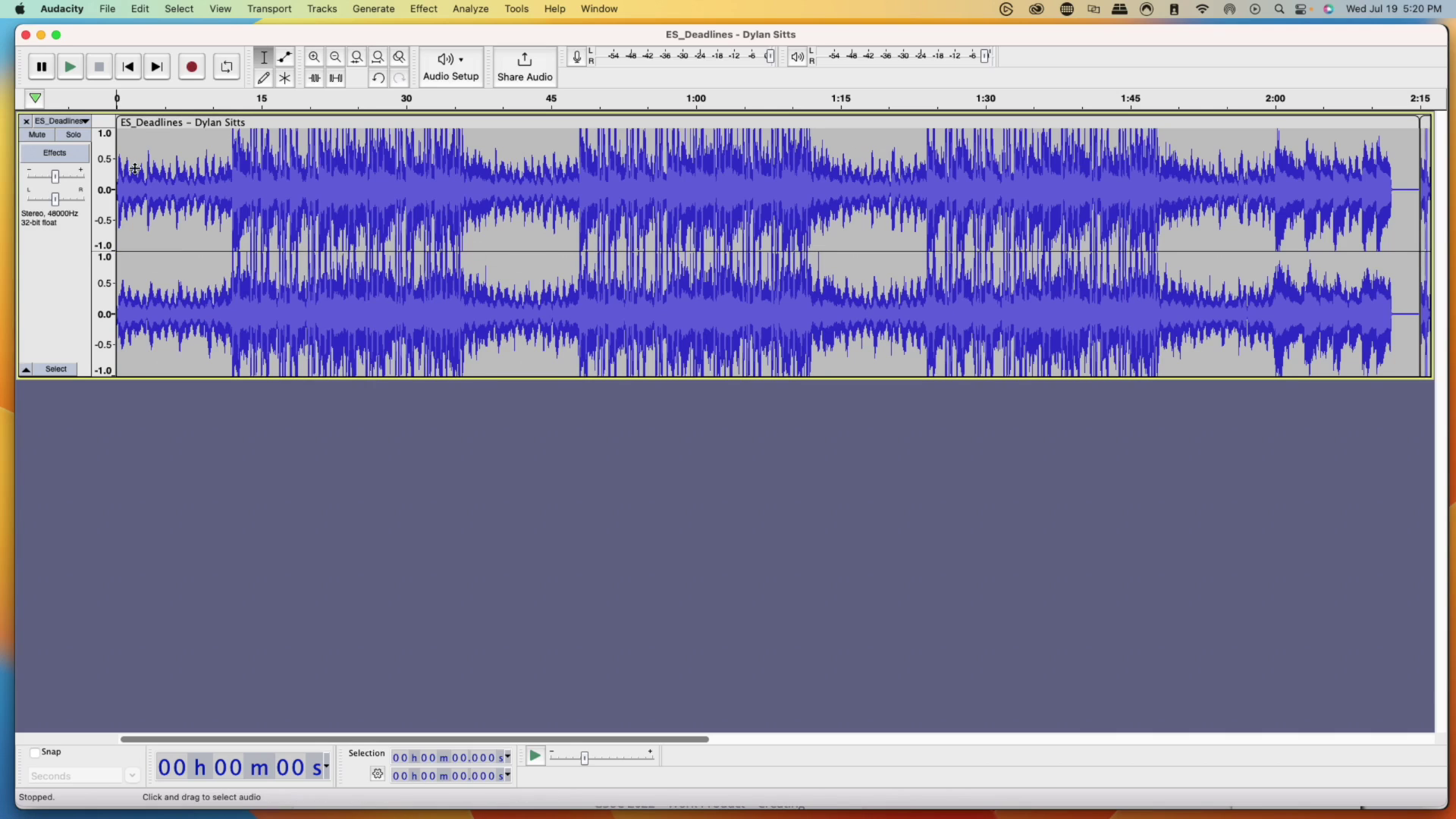
Export the project as Stream Music.mp3 on the Desktop, accepting metadata, then return to Streamlabs.
{"action": "left_click", "coordinate": [116, 12]}
{"action": "mouse_move", "coordinate": [152, 132]}
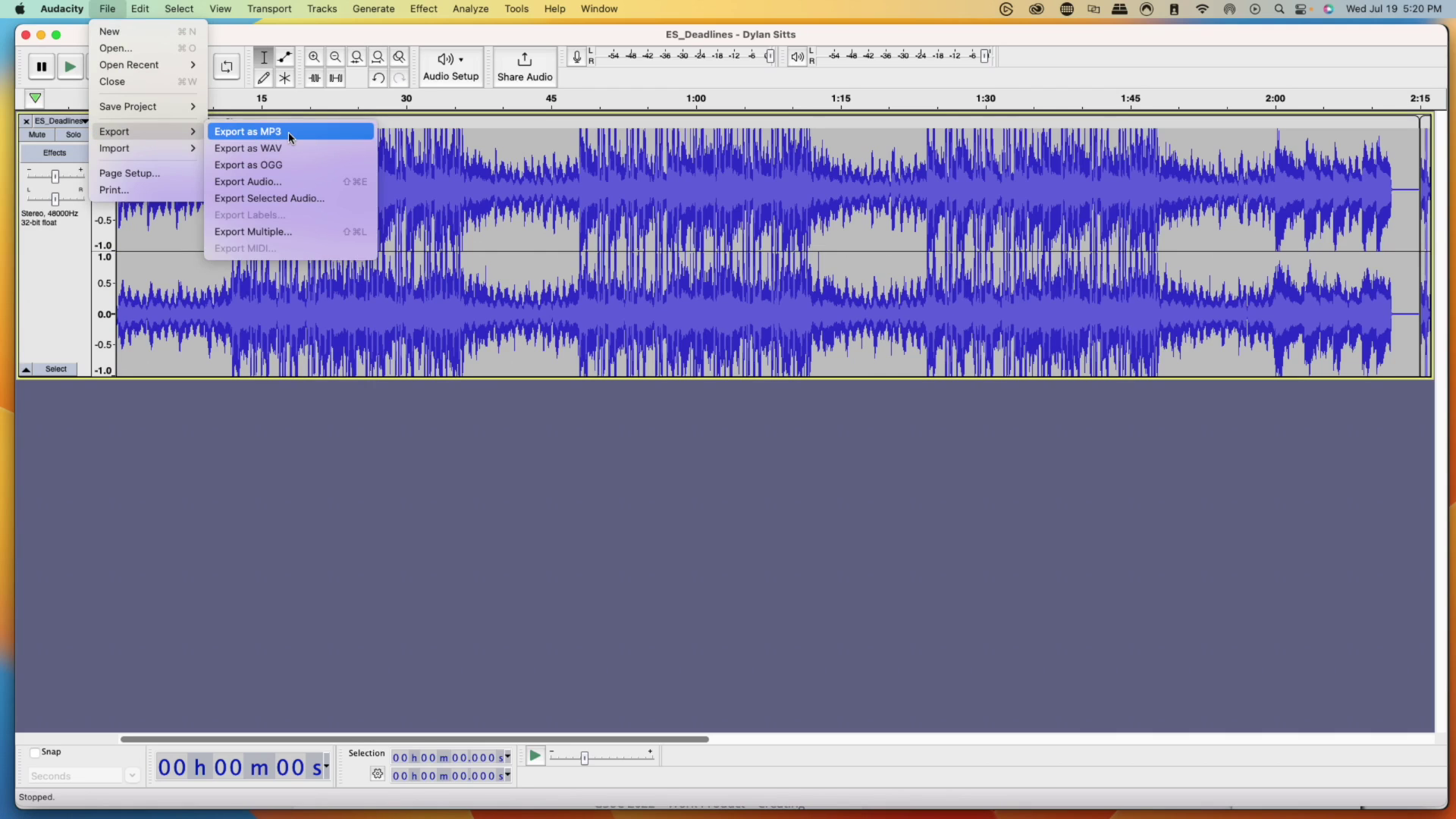
{"action": "left_click", "coordinate": [289, 133]}
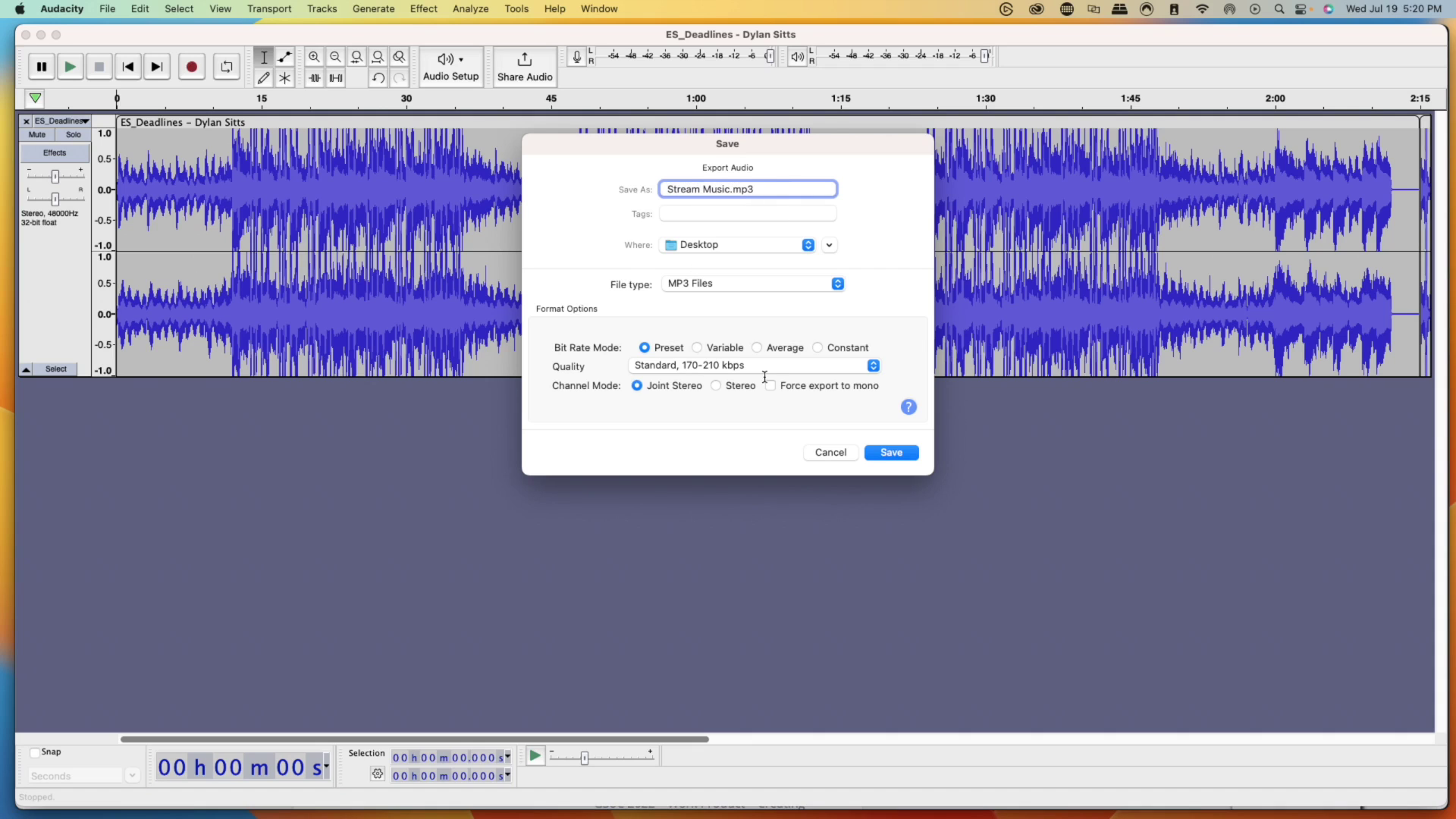
{"action": "left_click", "coordinate": [884, 453]}
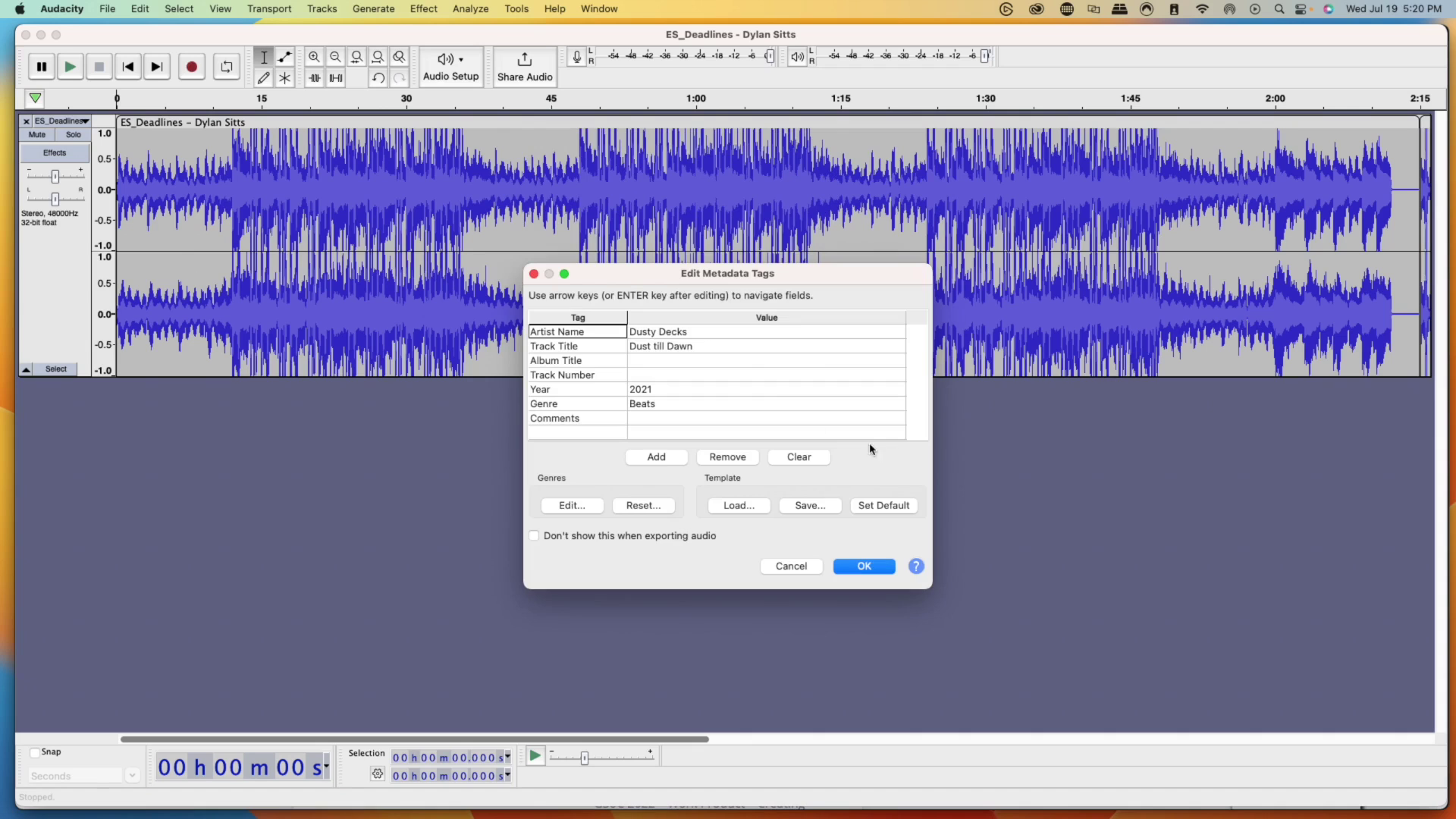
{"action": "left_click", "coordinate": [856, 567]}
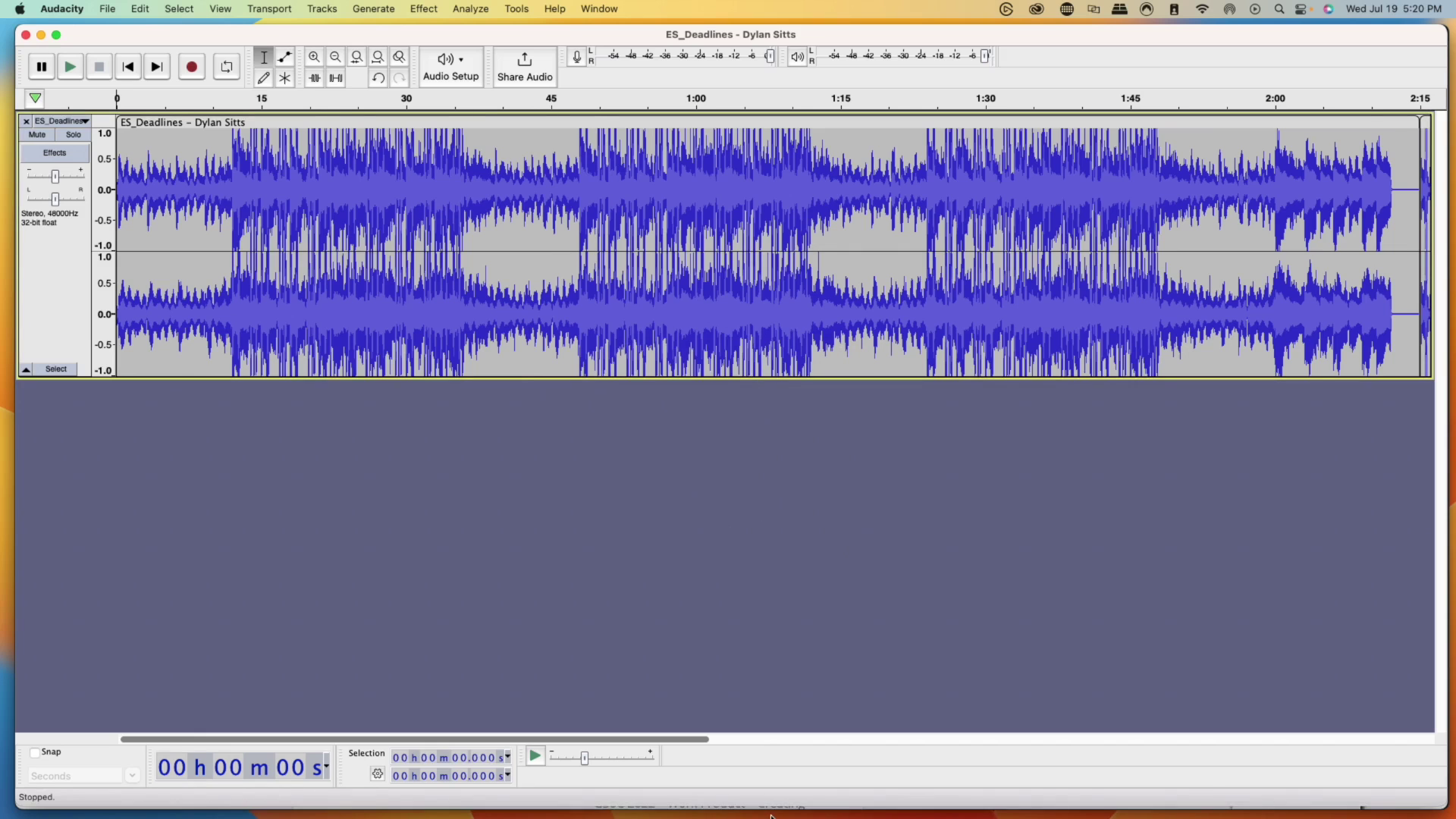
{"action": "mouse_move", "coordinate": [771, 815]}
{"action": "left_click", "coordinate": [936, 791]}
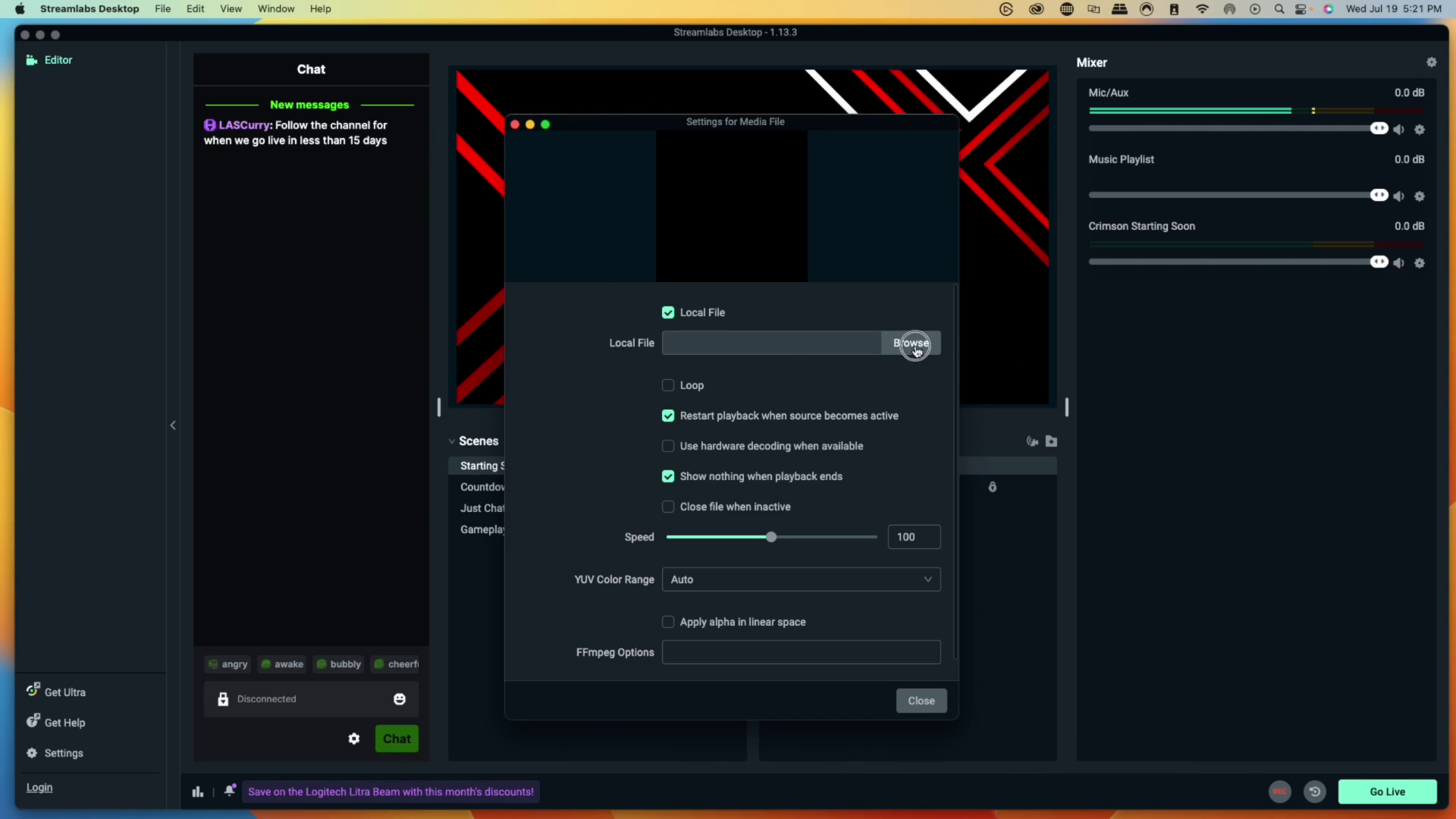
Load Desktop/Stream Music.mp3 as the Music Playlist's local file and enable Loop.
{"action": "left_click", "coordinate": [885, 364]}
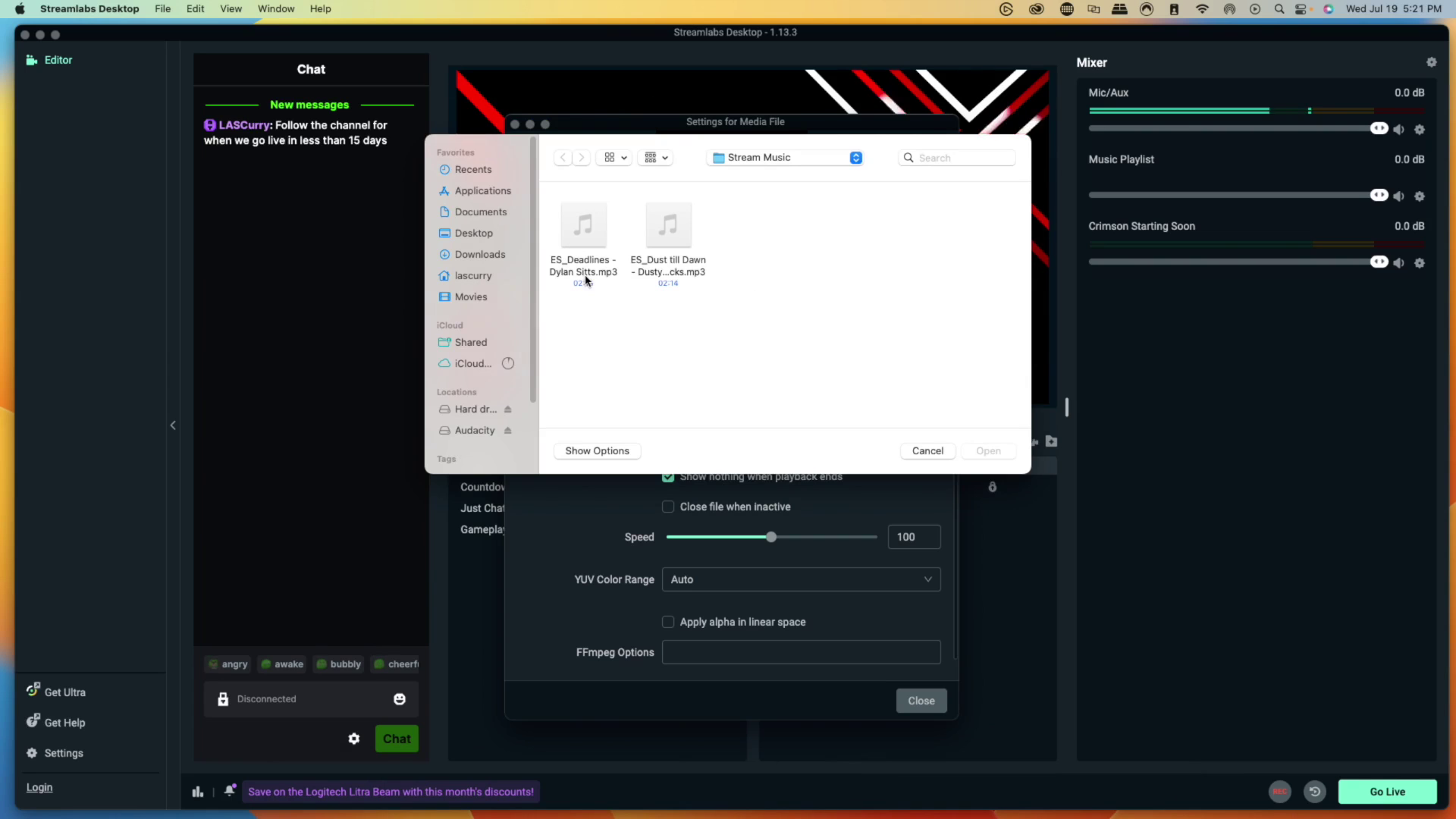
{"action": "left_click", "coordinate": [476, 236]}
{"action": "left_click", "coordinate": [596, 268]}
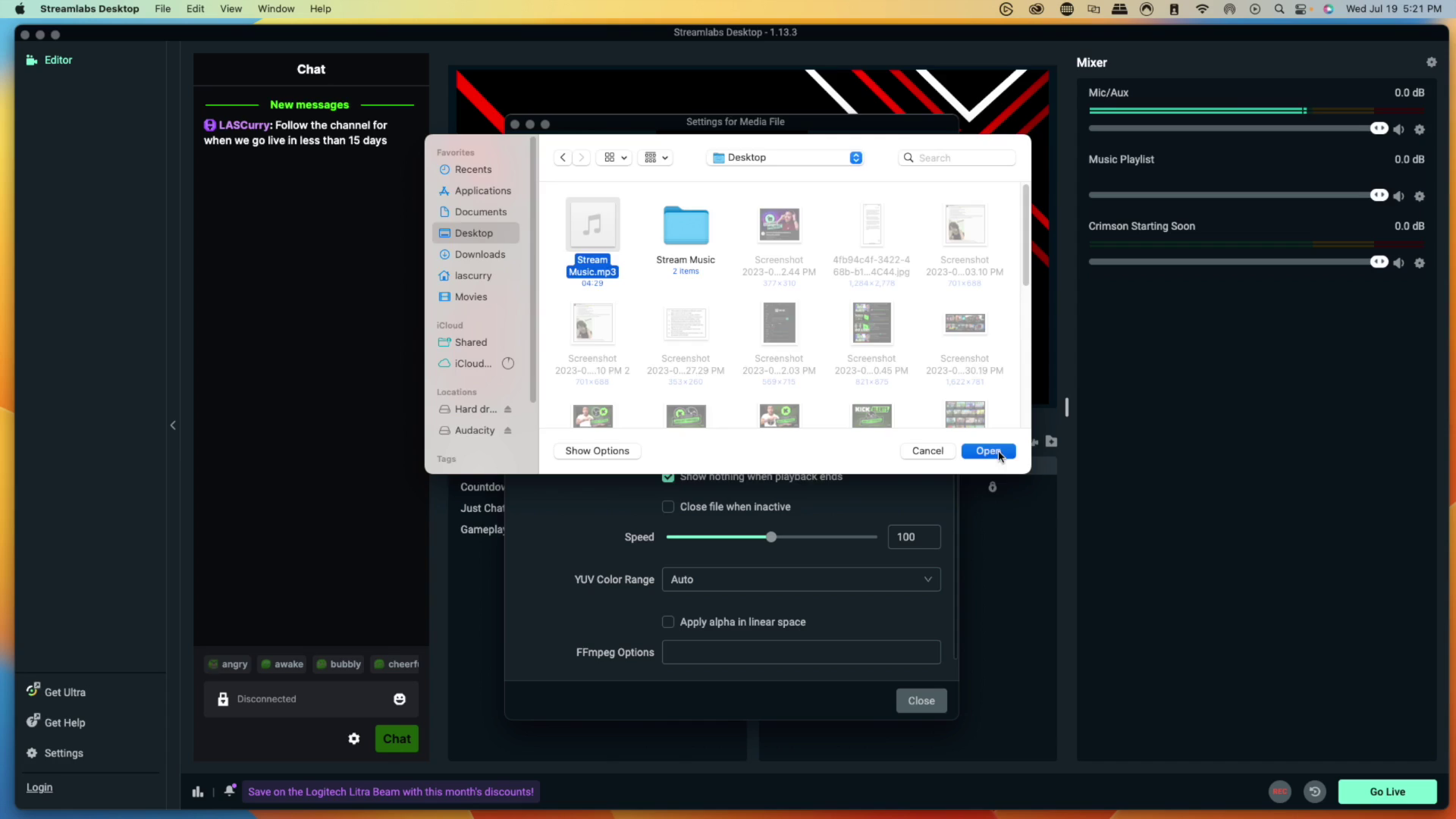
{"action": "left_click", "coordinate": [988, 451]}
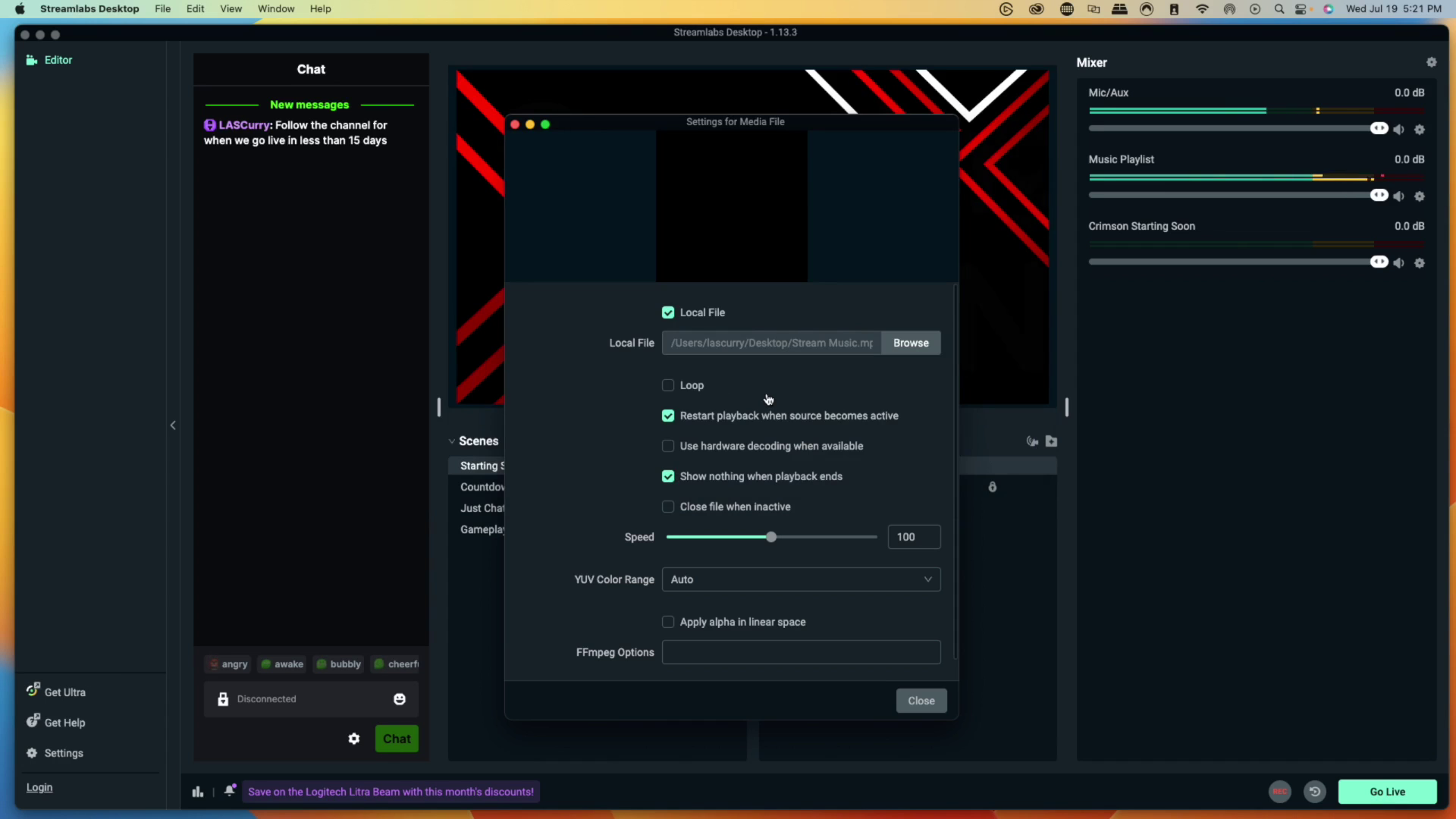
{"action": "left_click", "coordinate": [669, 387]}
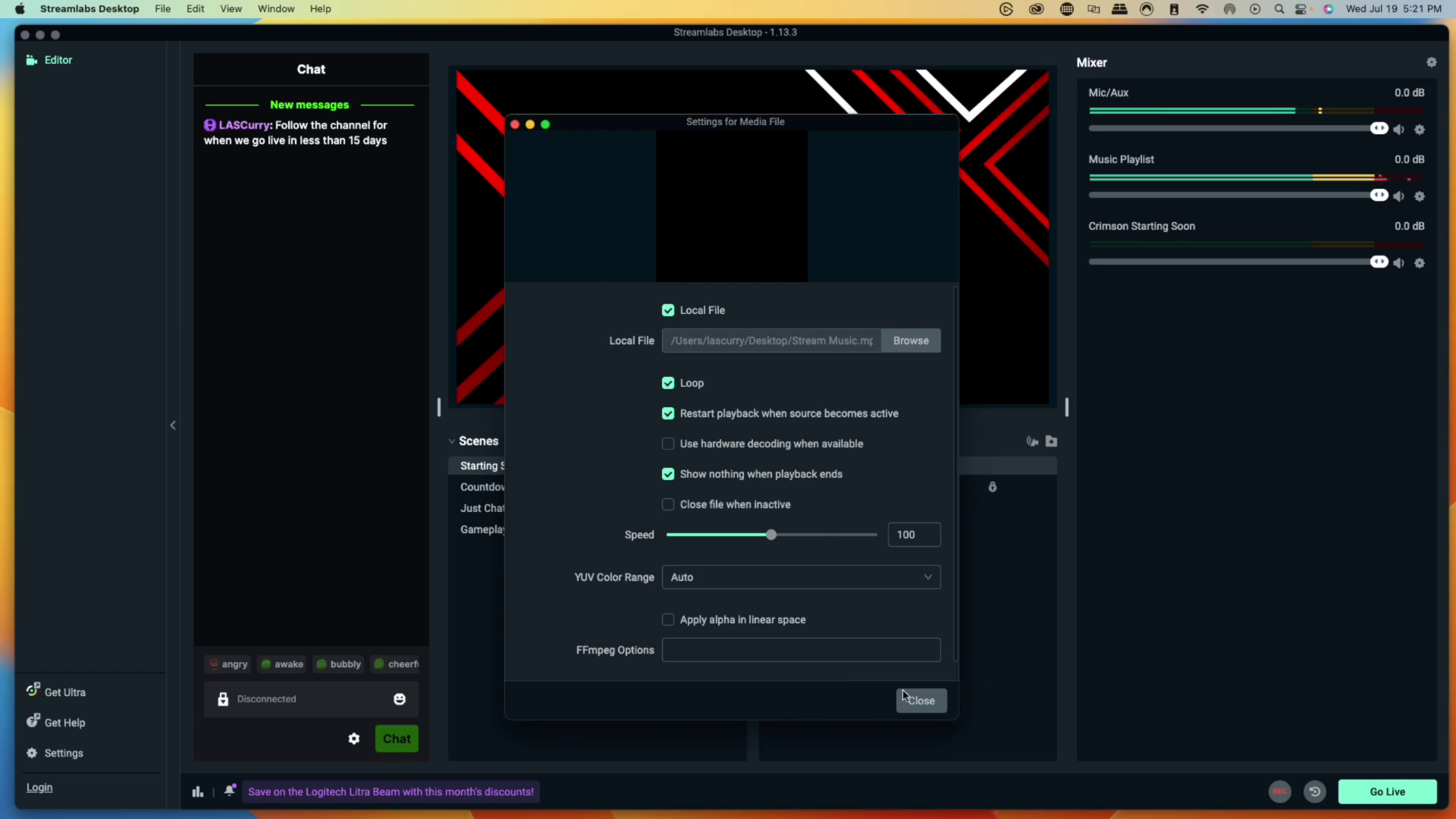
Lower the Music Playlist mixer volume to -44 dB and bring up its advanced audio properties.
{"action": "left_click", "coordinate": [909, 697]}
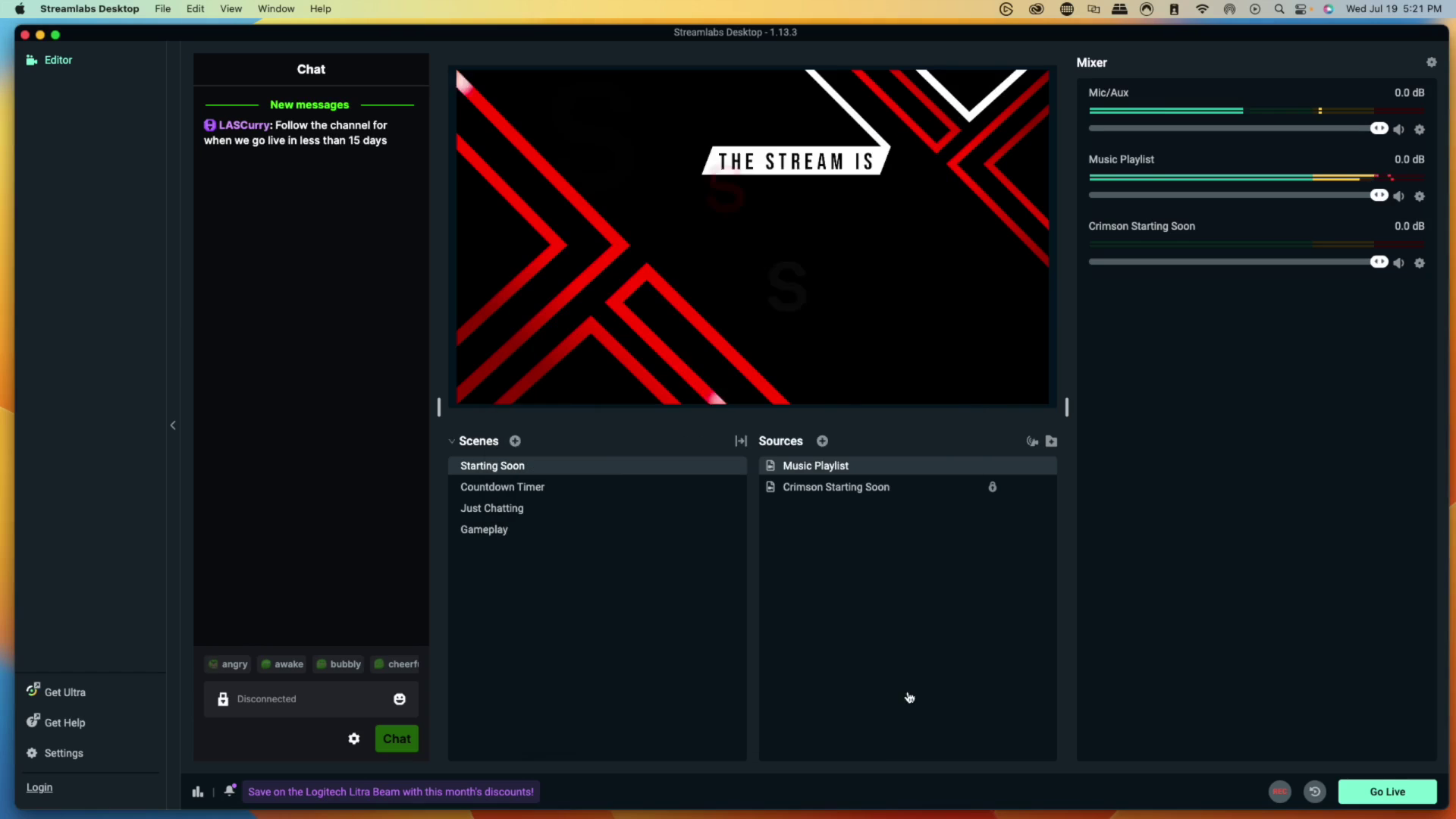
{"action": "left_click_drag", "start_coordinate": [1376, 203], "coordinate": [1126, 200]}
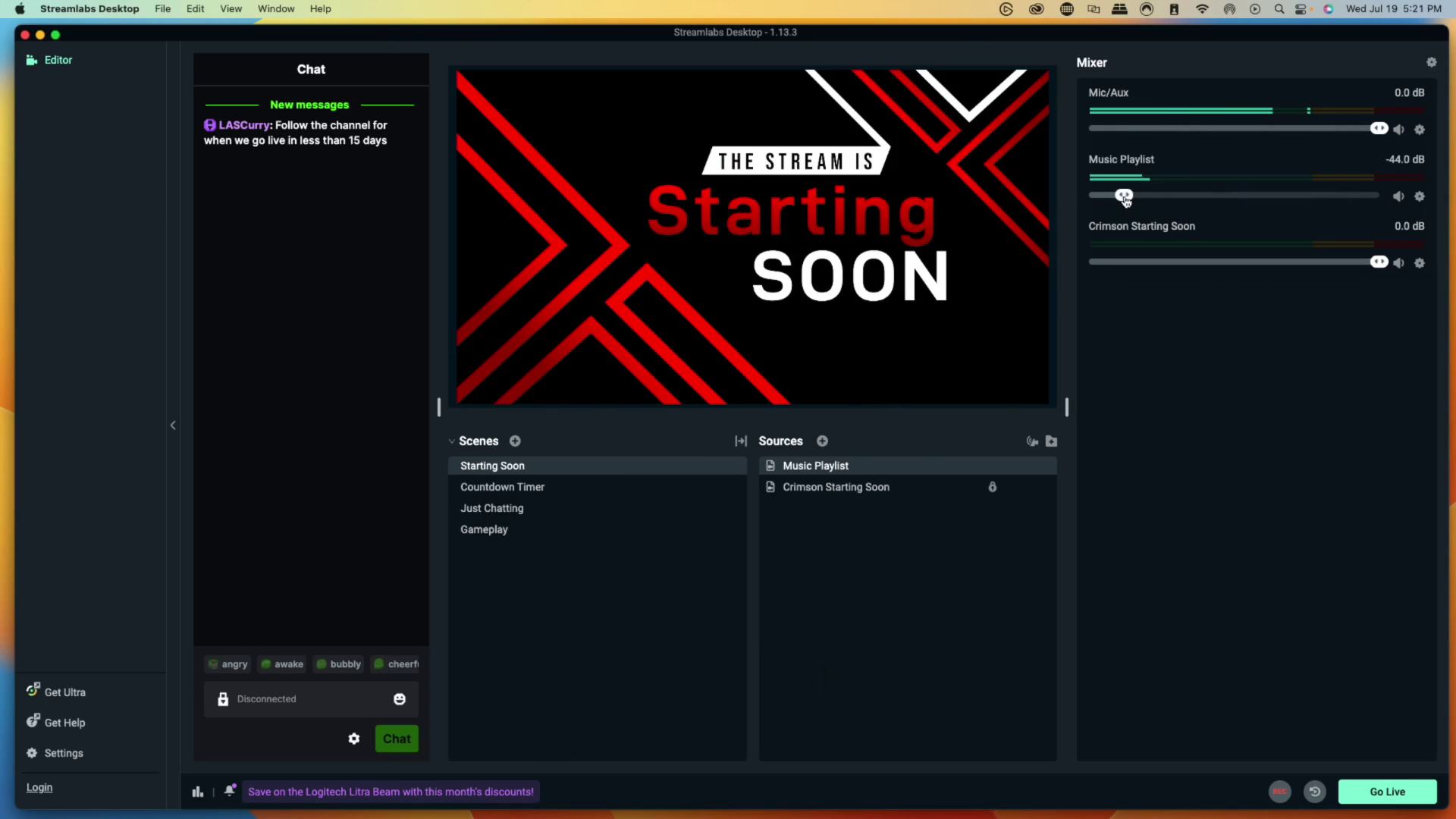
{"action": "left_click", "coordinate": [1421, 198]}
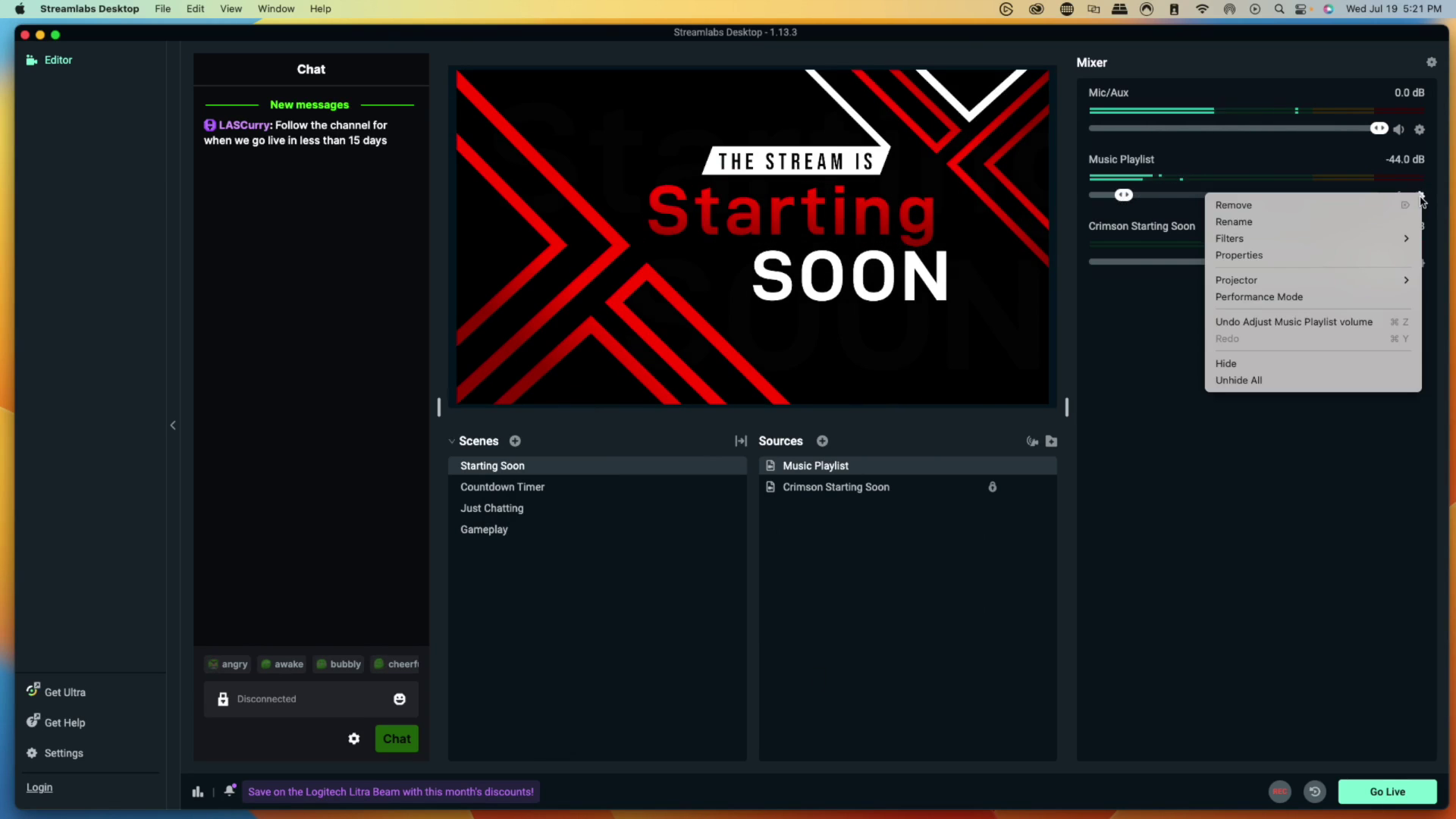
{"action": "left_click", "coordinate": [1277, 255]}
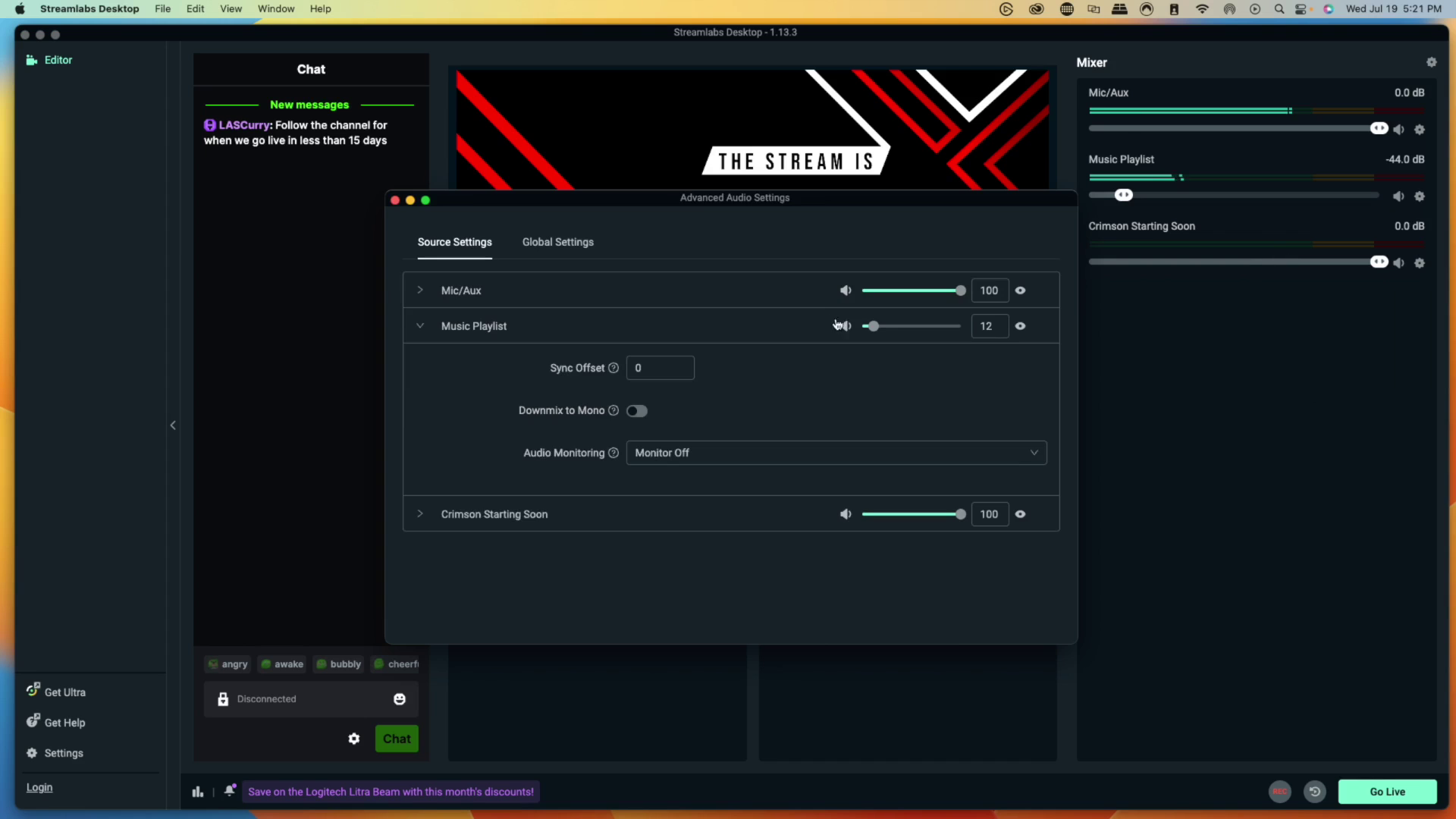
Enter 20 as the Music Playlist volume in Advanced Audio Settings (-36.7 dB).
{"action": "left_click", "coordinate": [990, 331]}
{"action": "left_click", "coordinate": [986, 325]}
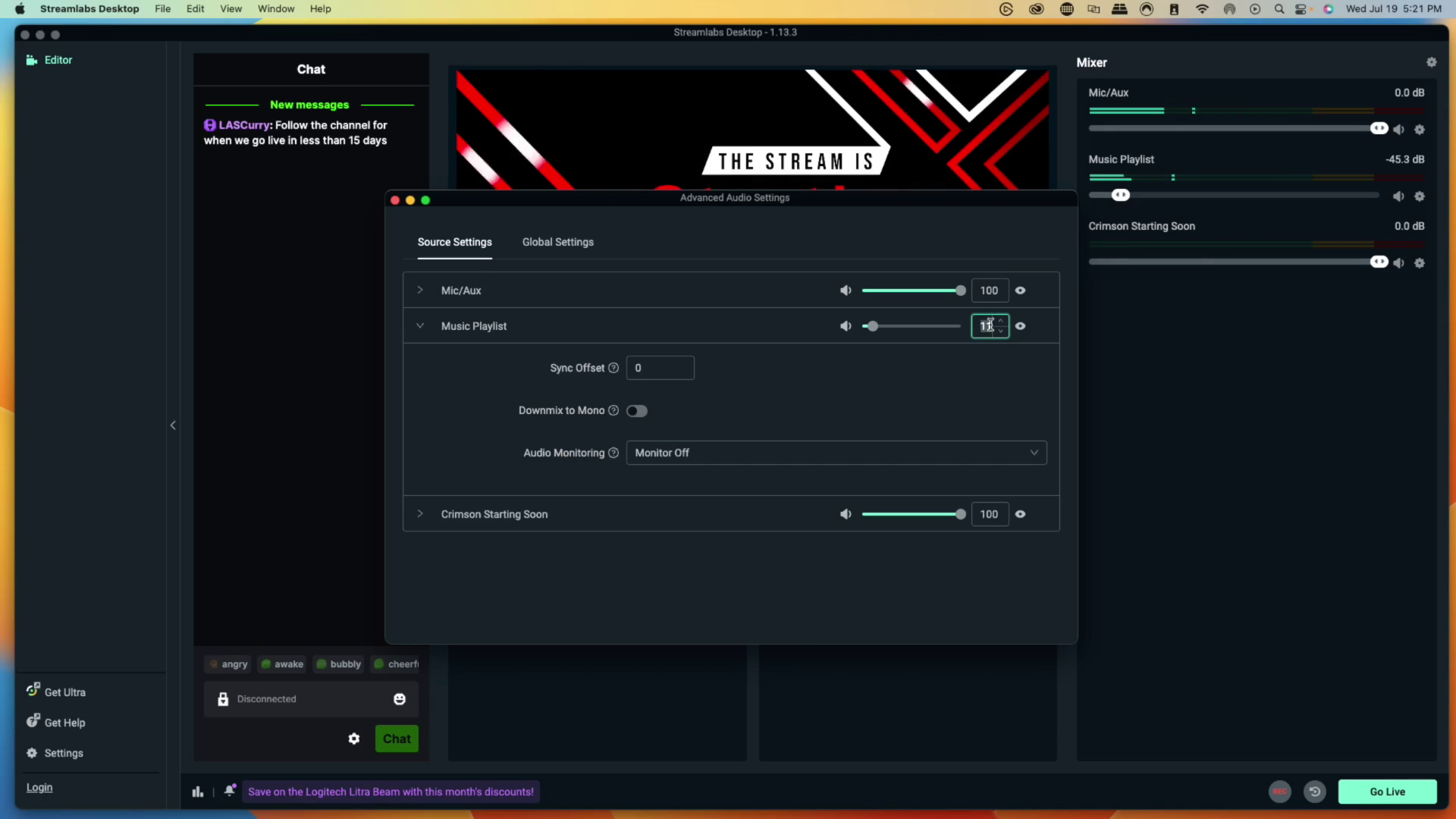
{"action": "type", "text": "20"}
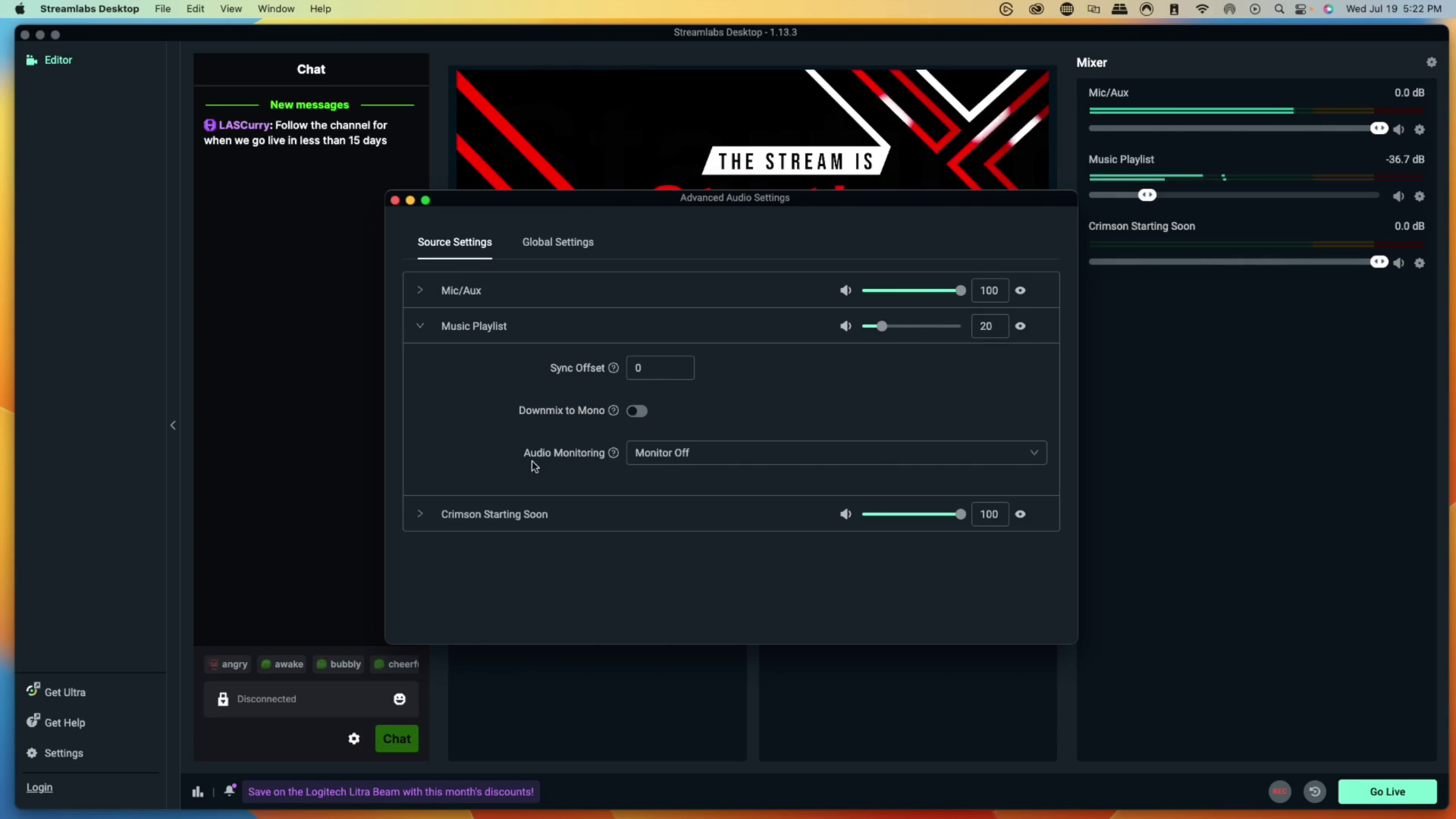
Set Music Playlist's audio monitoring to Monitor and Output, then close Advanced Audio Settings.
{"action": "left_click", "coordinate": [732, 458]}
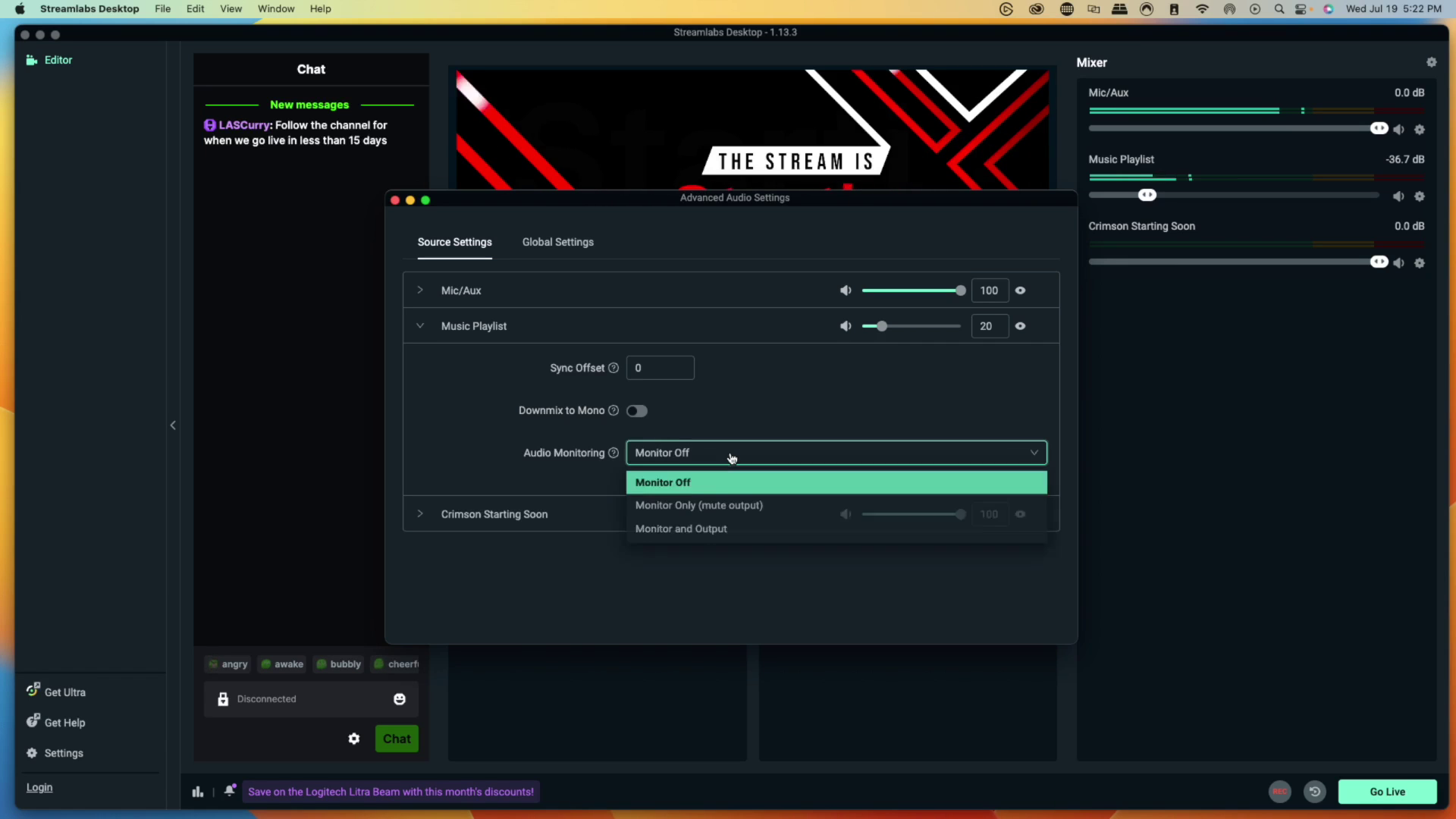
{"action": "left_click", "coordinate": [692, 532]}
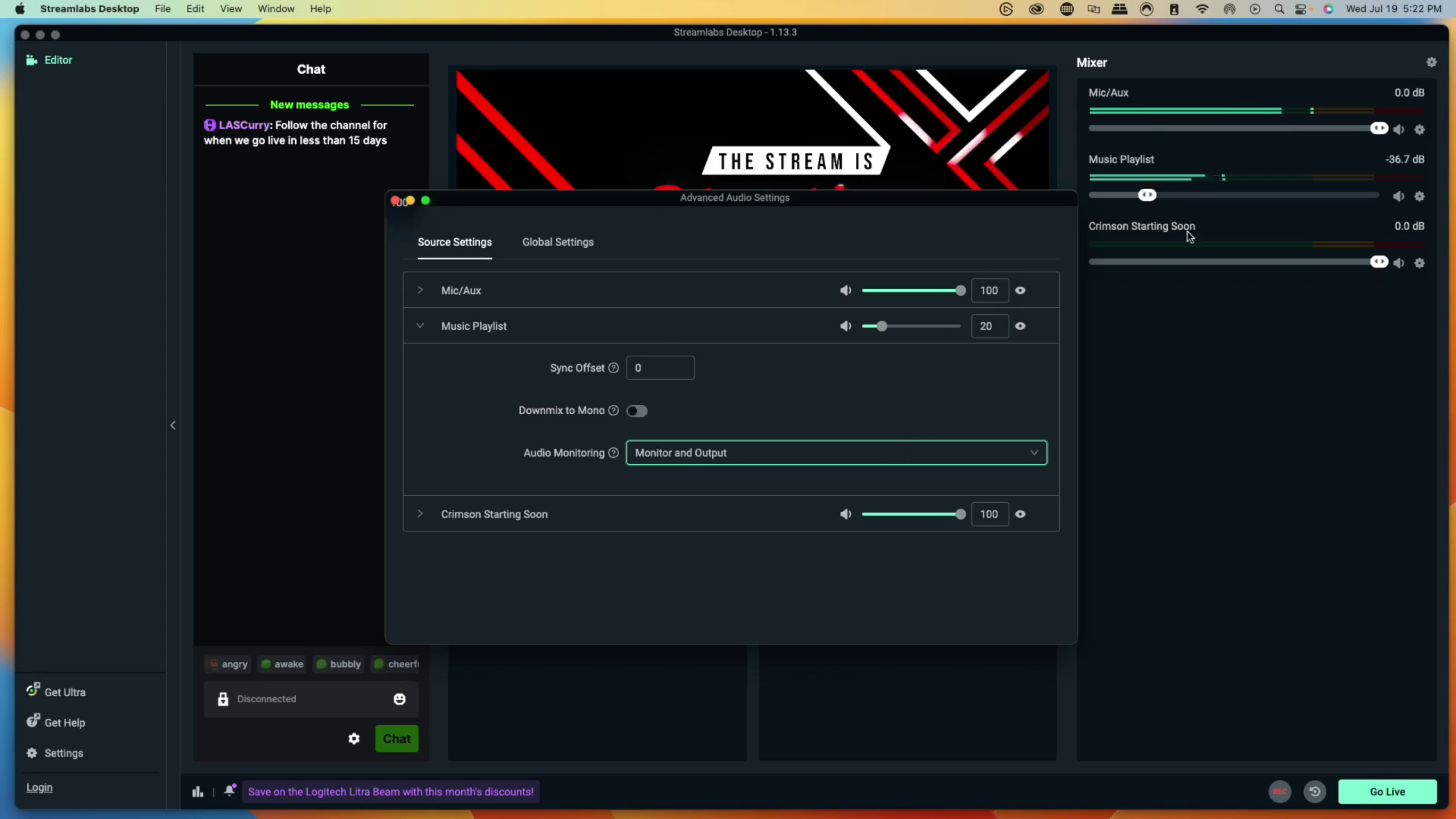
{"action": "left_click", "coordinate": [395, 199]}
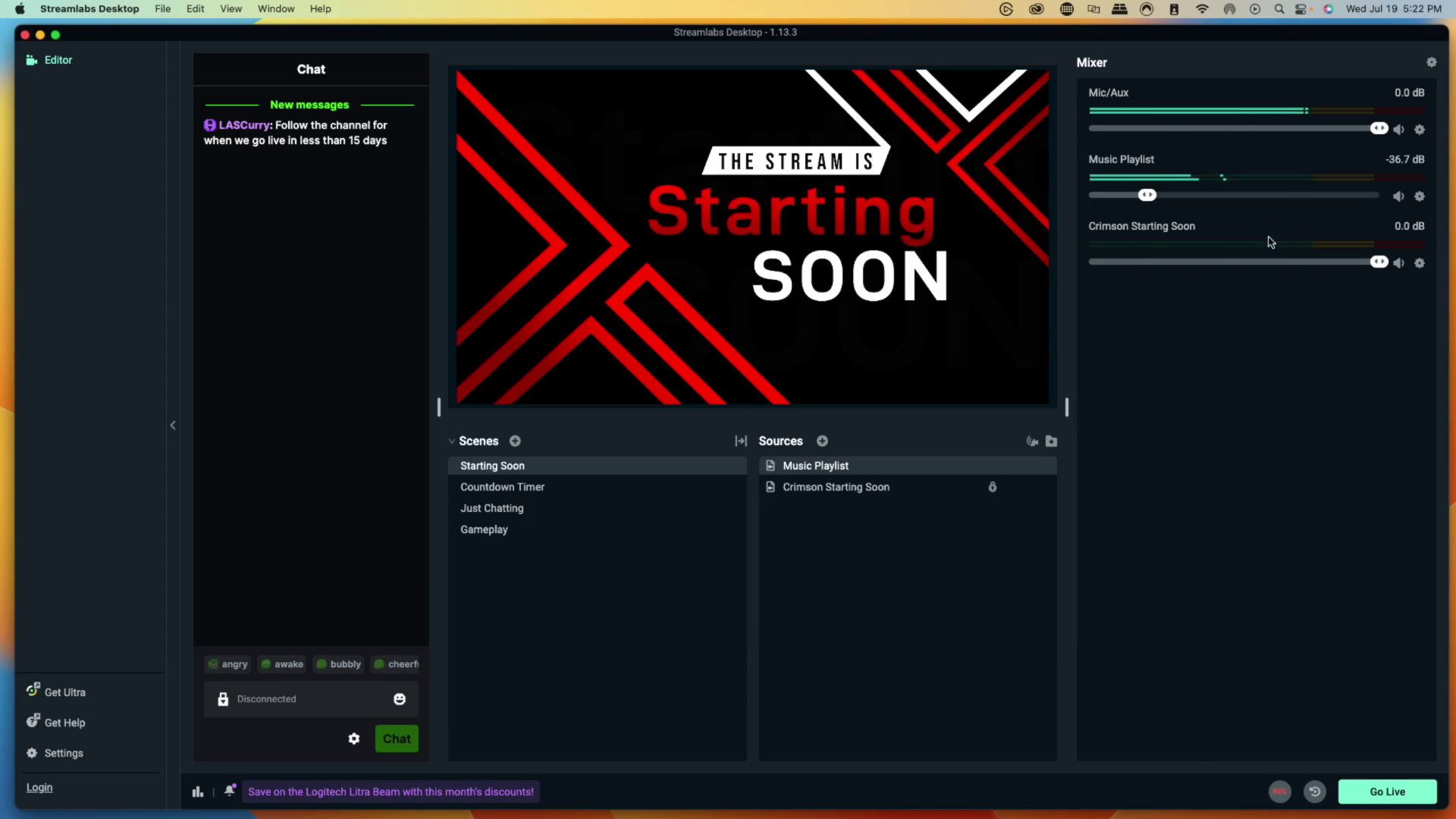
Mute the Music Playlist, then add the existing Music Playlist media source to the Countdown Timer scene.
{"action": "left_click", "coordinate": [1397, 197]}
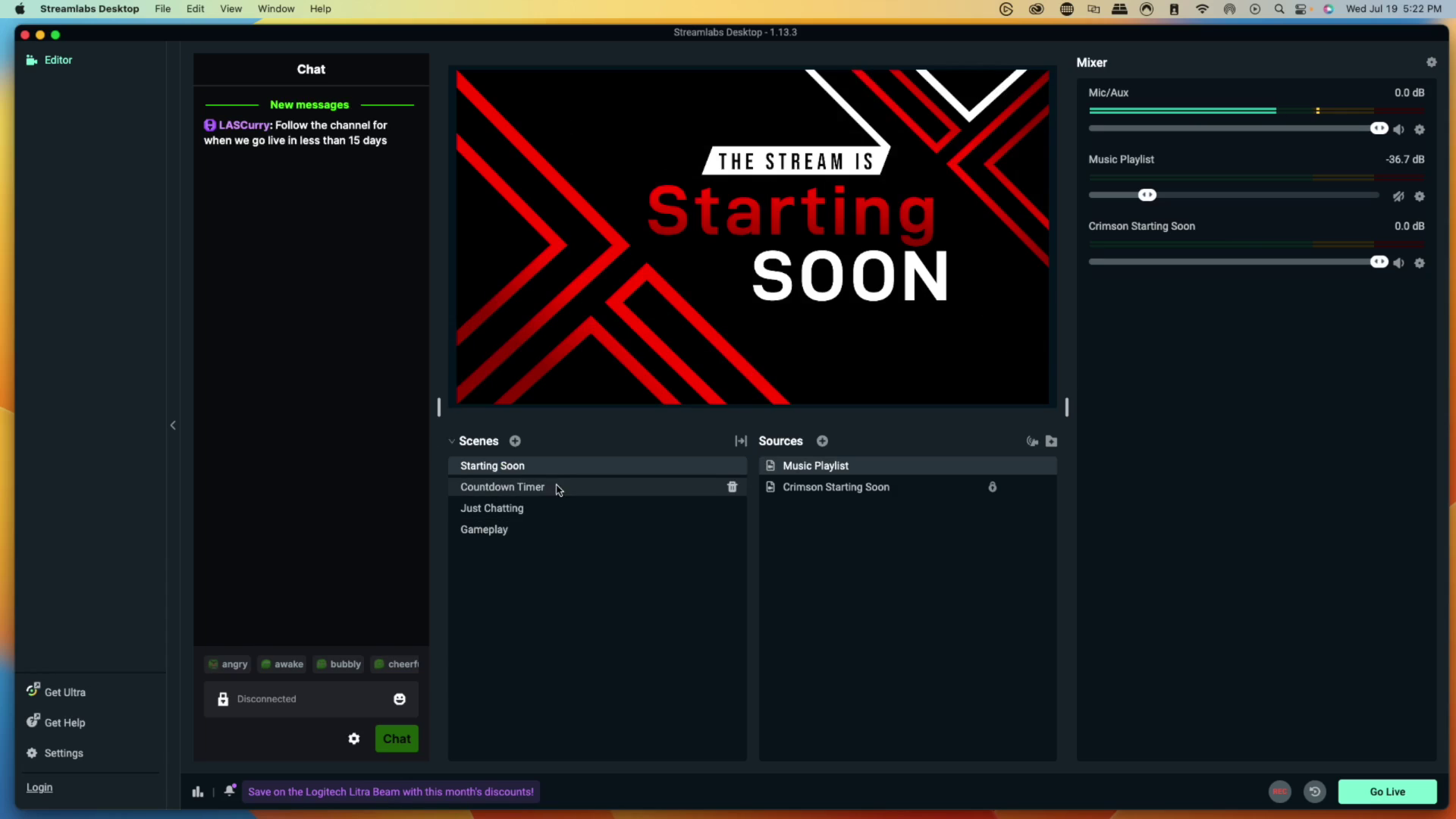
{"action": "left_click", "coordinate": [544, 489]}
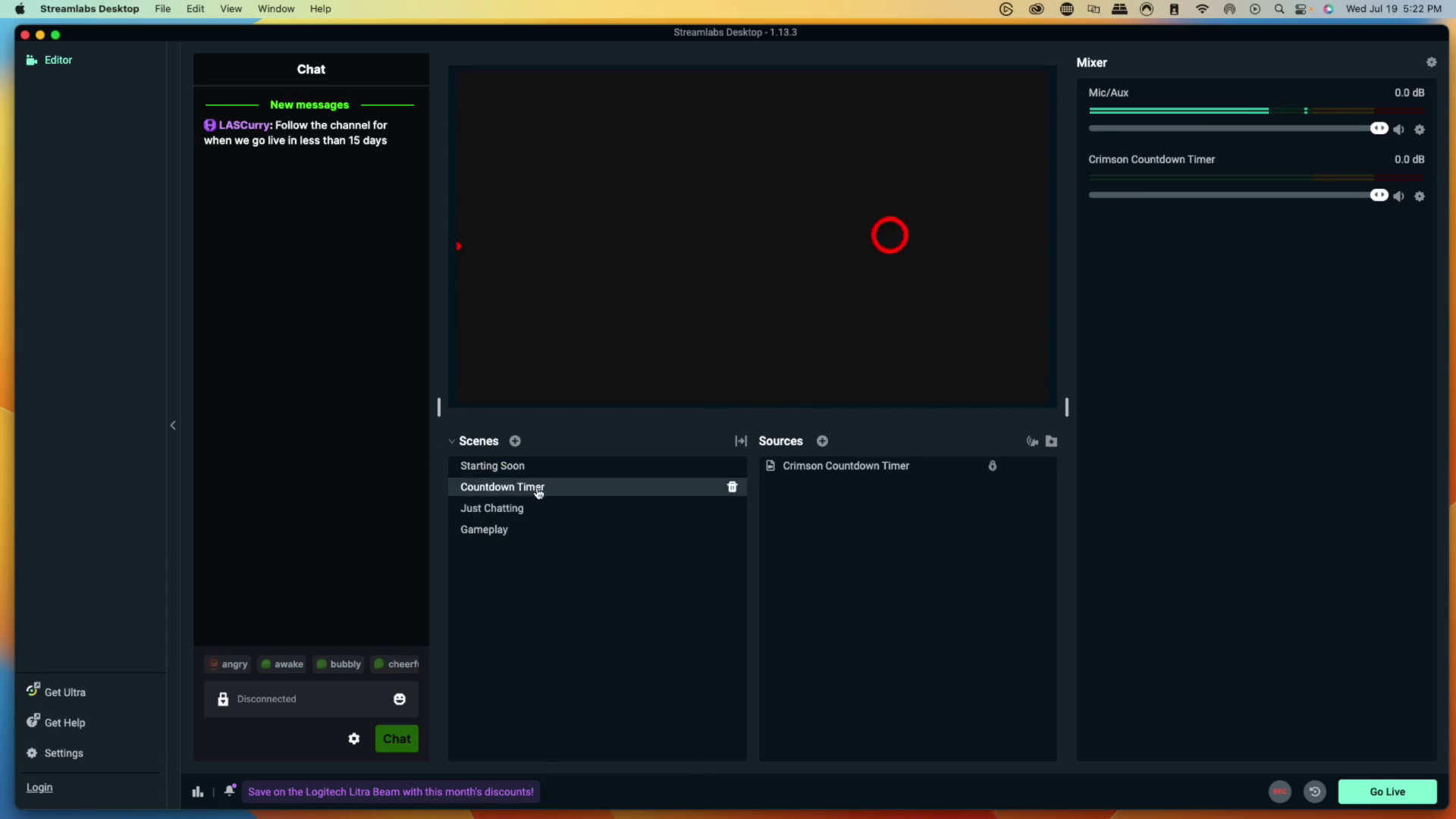
{"action": "left_click", "coordinate": [822, 440]}
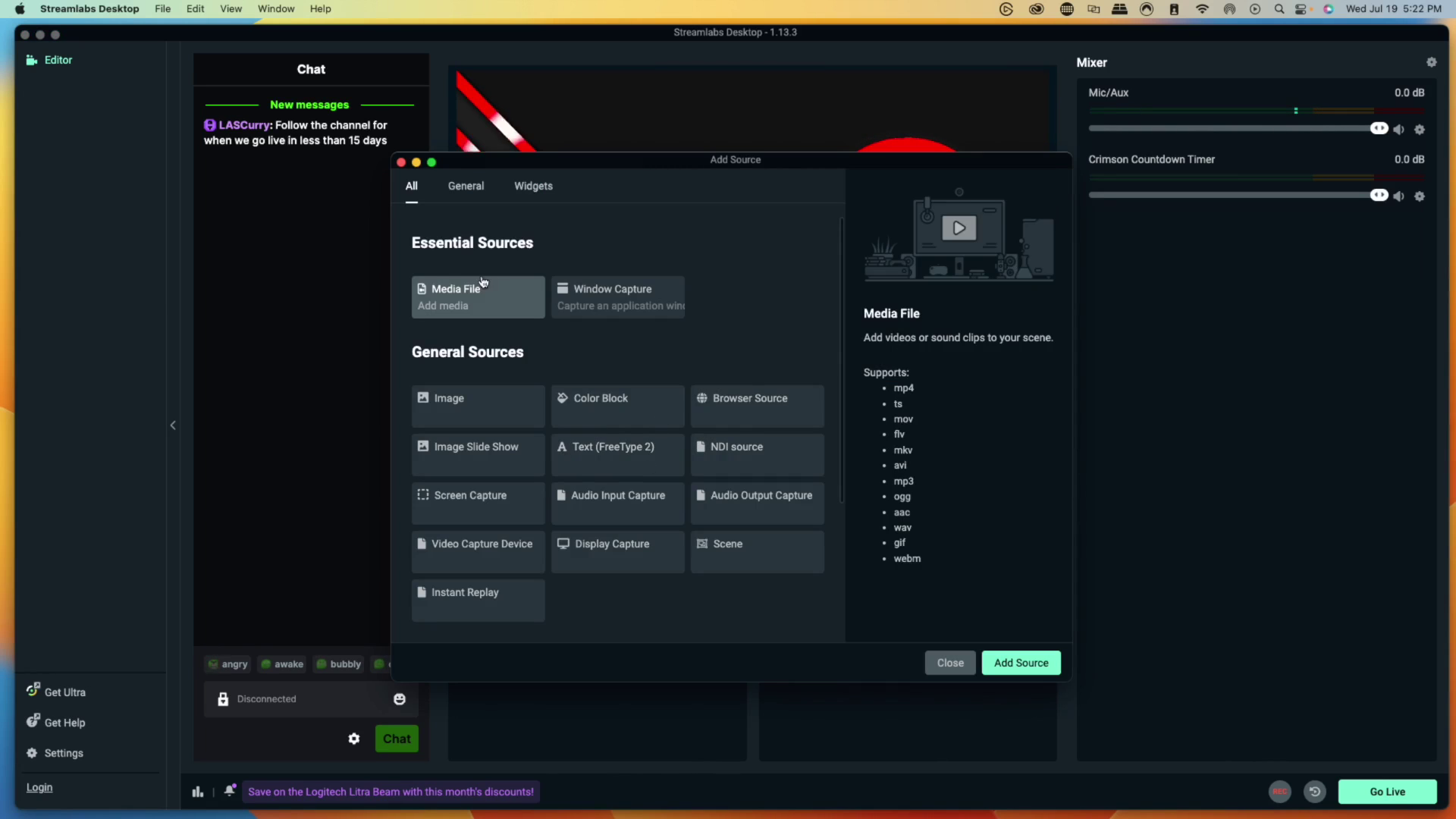
{"action": "left_click", "coordinate": [1016, 662]}
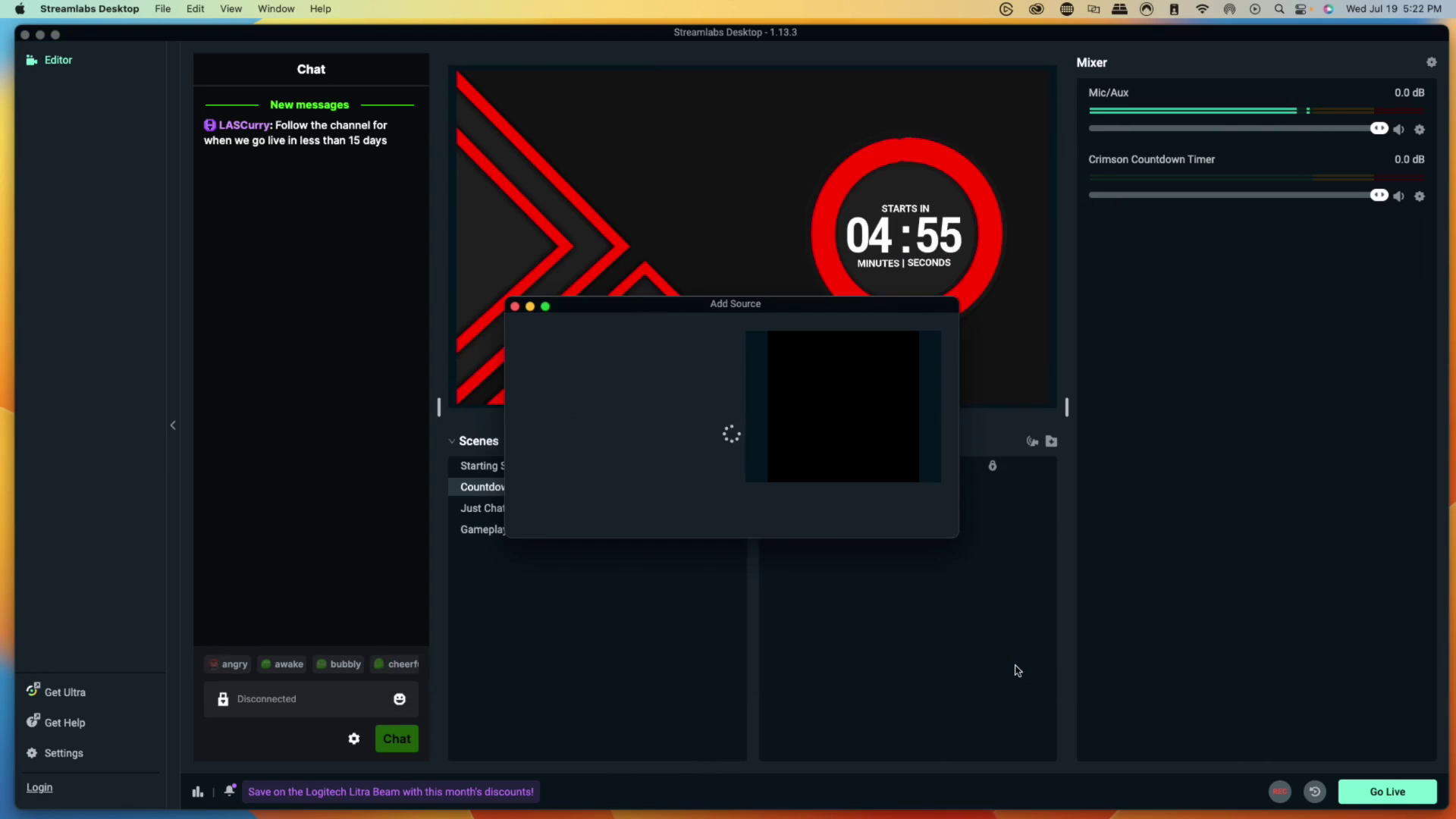
{"action": "scroll", "coordinate": [643, 411], "scroll_direction": "down", "scroll_amount": 2}
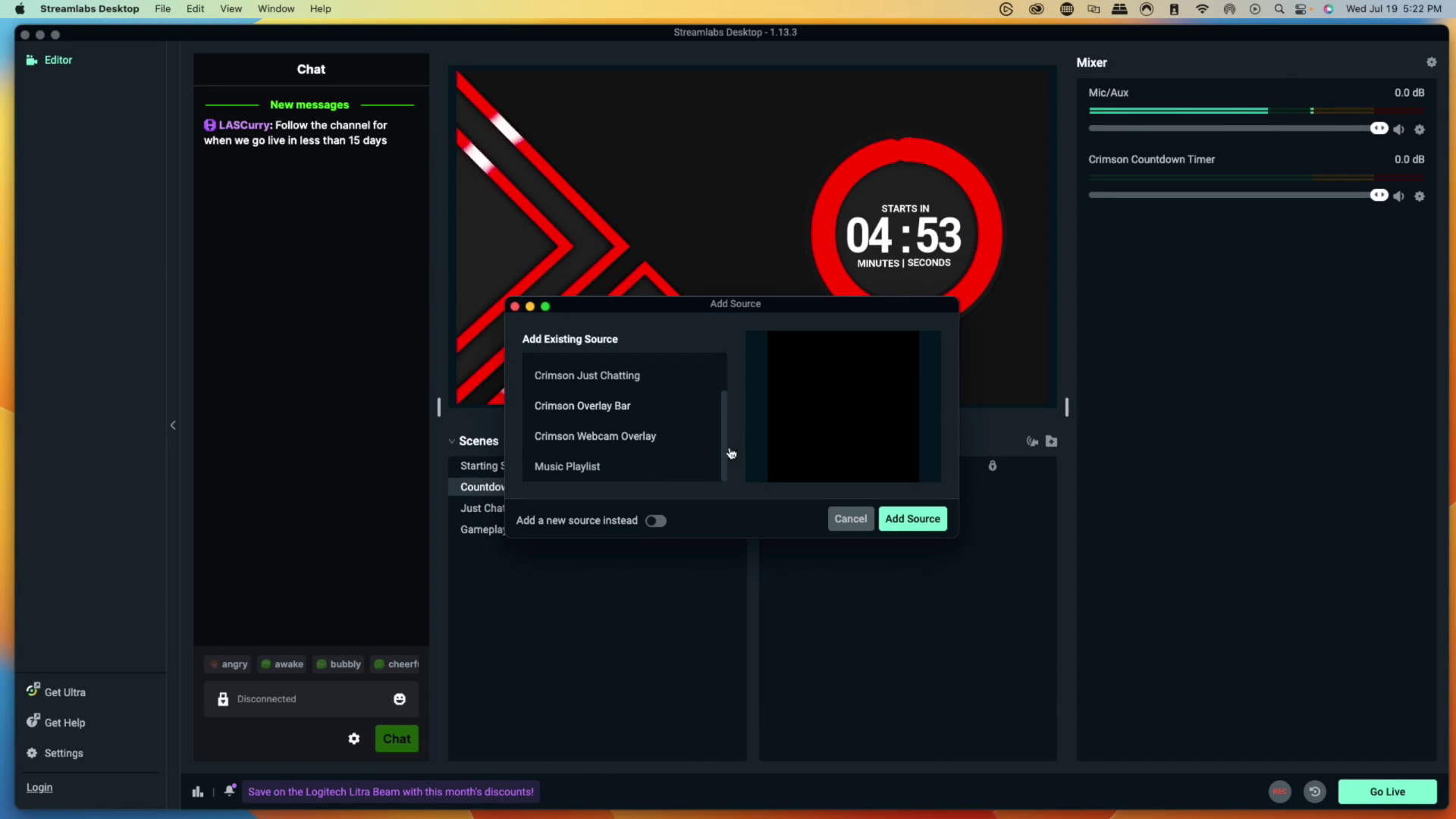
{"action": "left_click", "coordinate": [562, 467]}
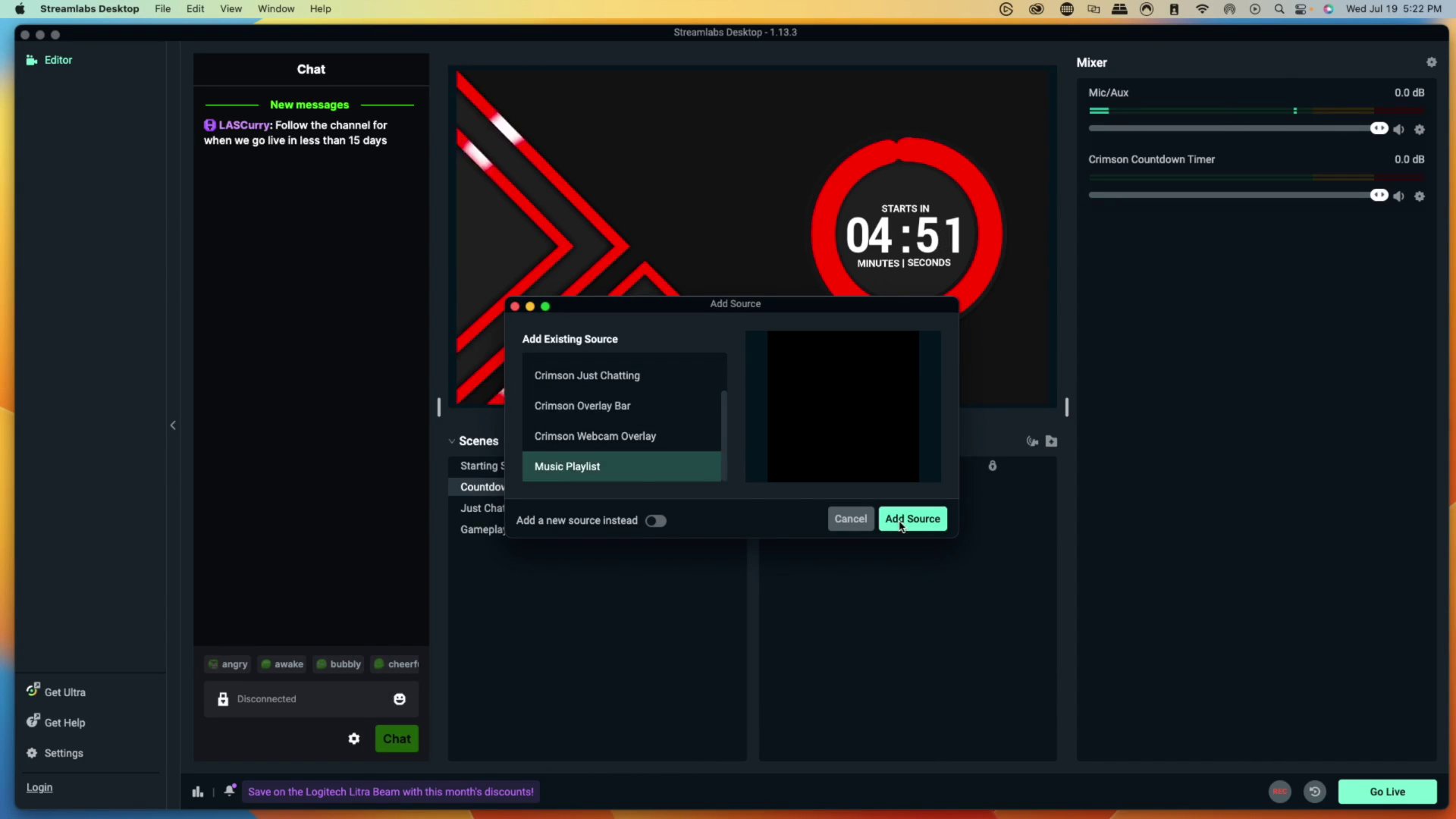
{"action": "left_click", "coordinate": [899, 519]}
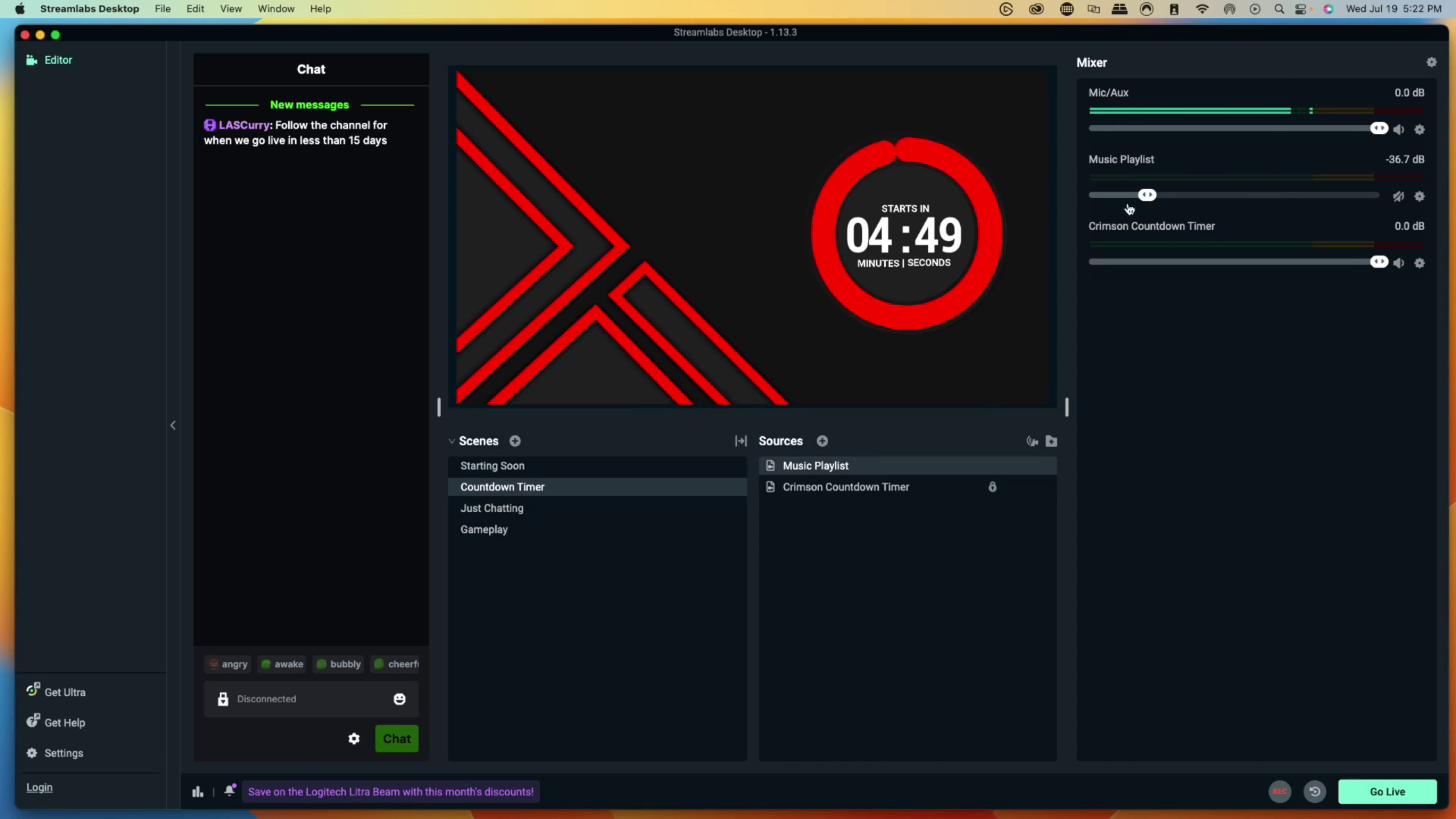